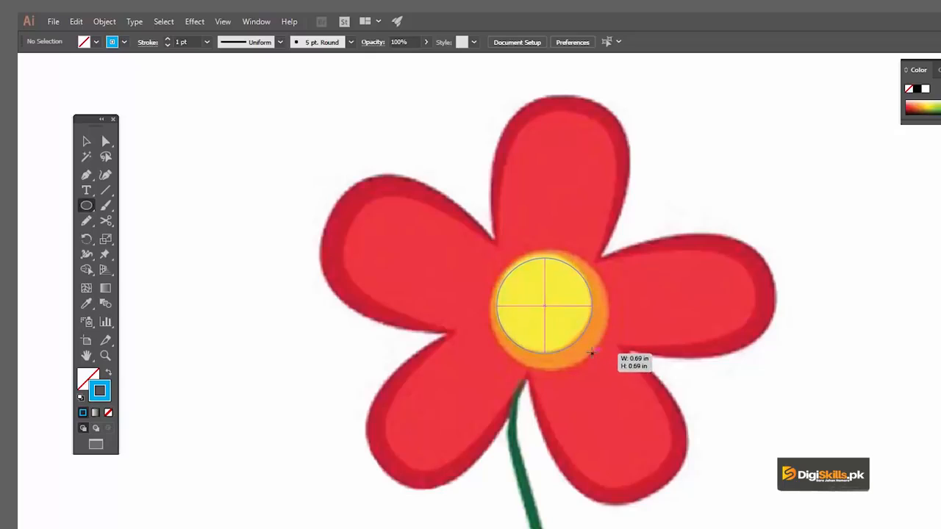
# - Stretch the circle to fit the flower's yellow centre and add a second circle about 0.85 in wide around the orange disc
pyautogui.press('v')
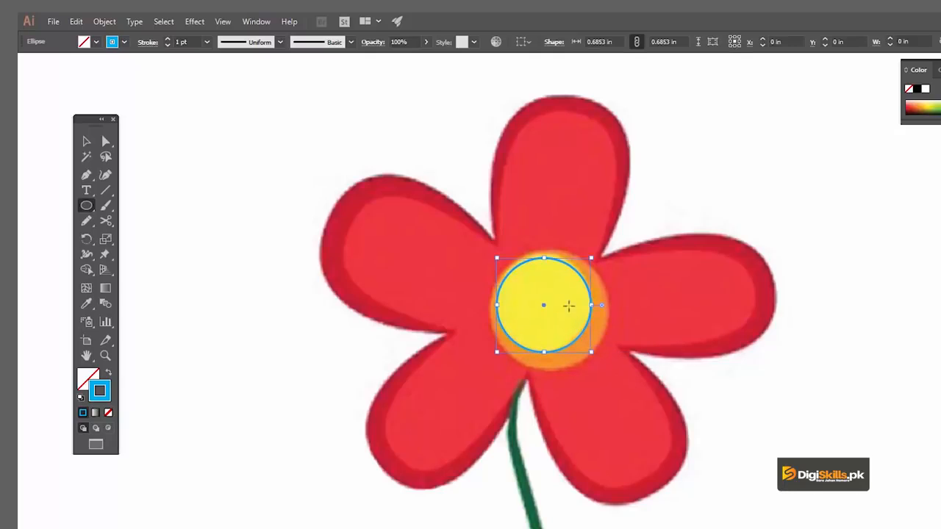
pyautogui.moveTo(545, 257); pyautogui.dragTo(546, 255)
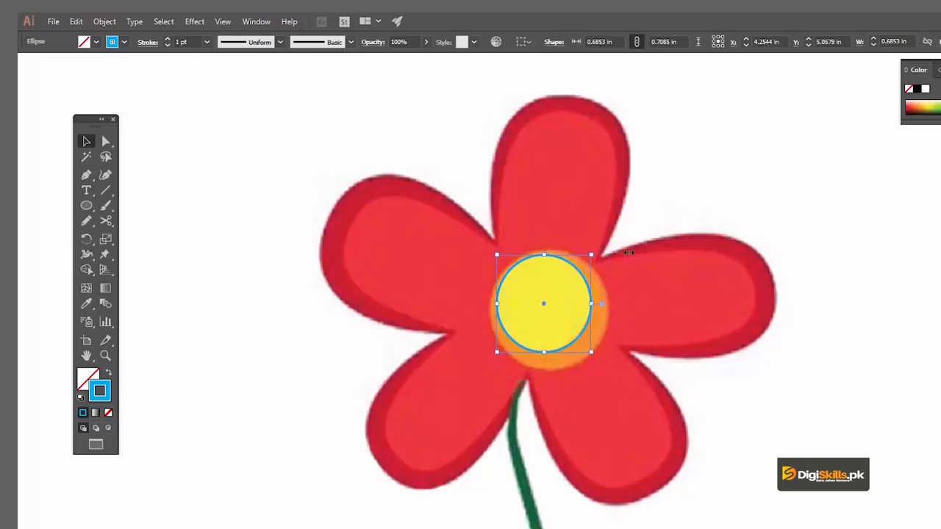
pyautogui.moveTo(580, 271); pyautogui.dragTo(597, 275)
pyautogui.moveTo(514, 353); pyautogui.dragTo(492, 368)
pyautogui.moveTo(553, 255); pyautogui.dragTo(552, 252)
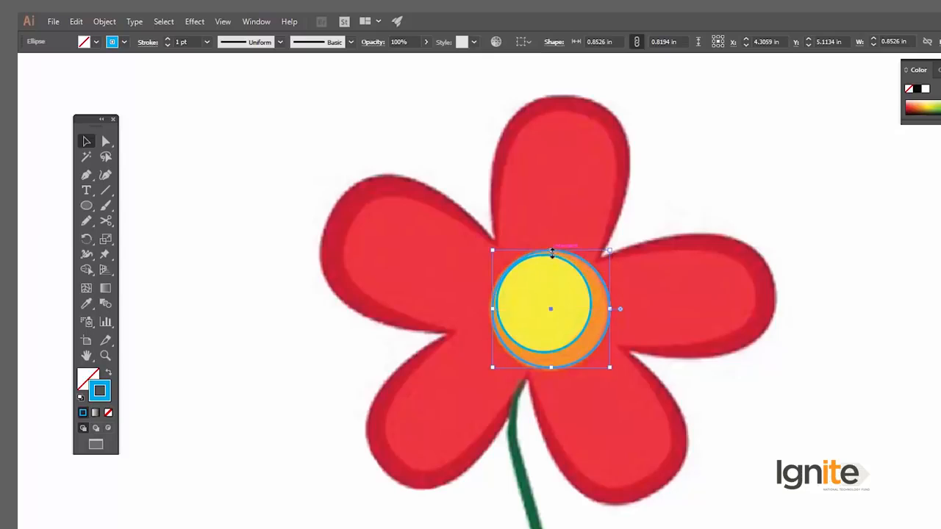
pyautogui.click(640, 231)
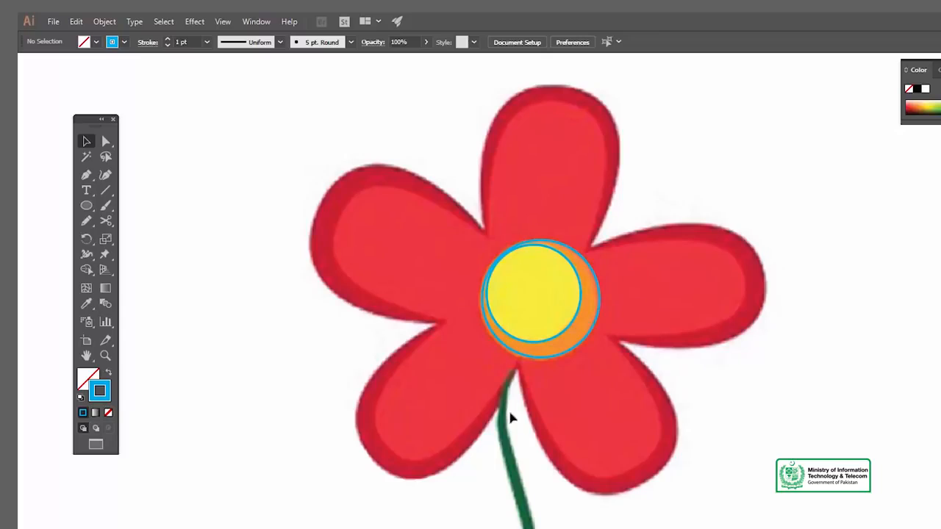
# - Start a Pen path at the top of the stem and trace its right edge with curved segments down towards the lower bend
pyautogui.moveTo(497, 434); pyautogui.dragTo(515, 361)
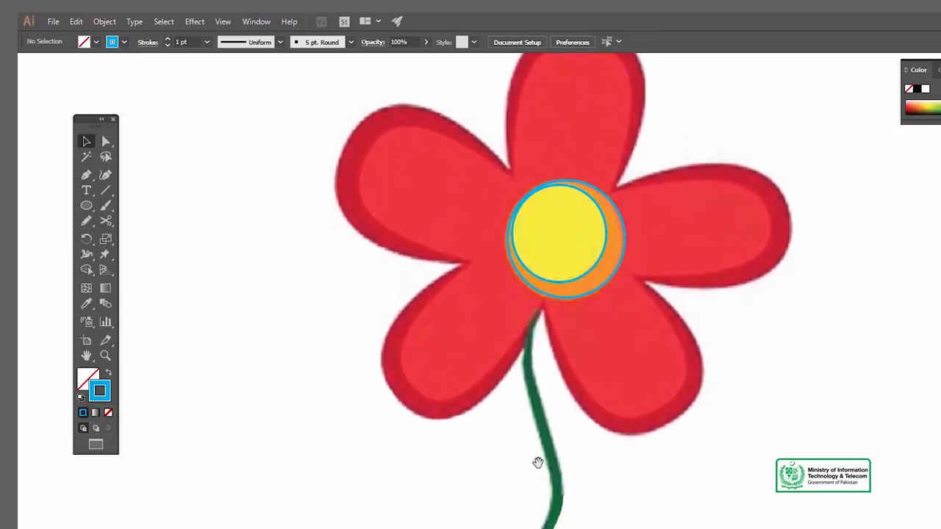
pyautogui.moveTo(537, 463); pyautogui.dragTo(533, 441)
pyautogui.press('z')
pyautogui.click(521, 324)
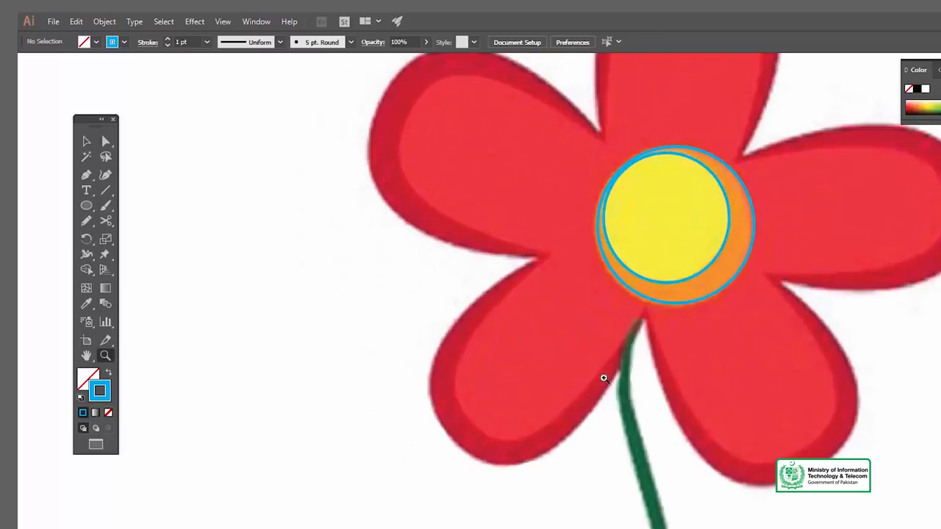
pyautogui.click(605, 379)
pyautogui.press('v')
pyautogui.moveTo(699, 403); pyautogui.dragTo(601, 399)
pyautogui.press('p')
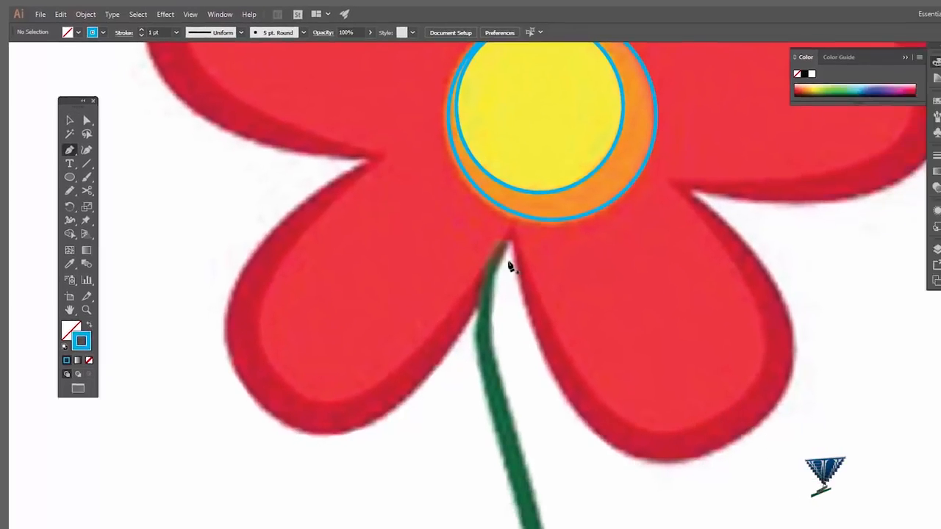
pyautogui.click(571, 277)
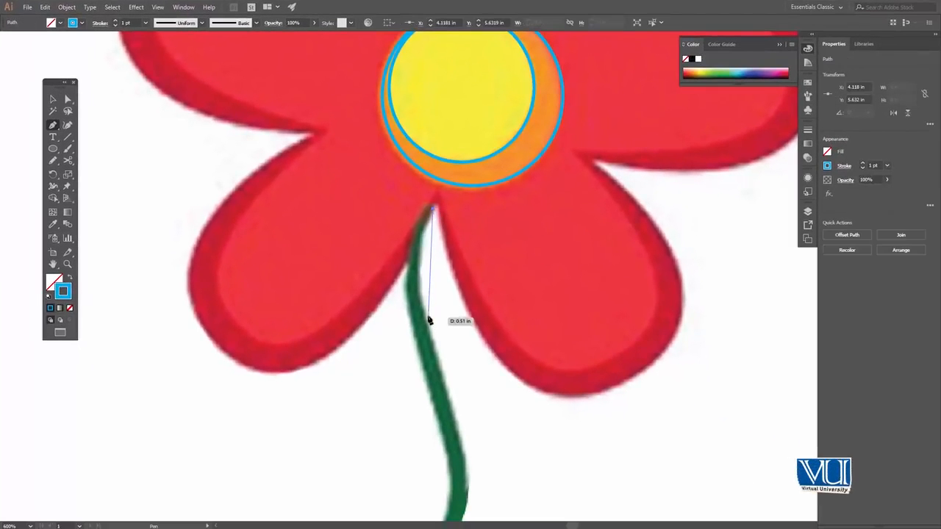
pyautogui.click(438, 362)
pyautogui.scroll(-4, 463, 407)
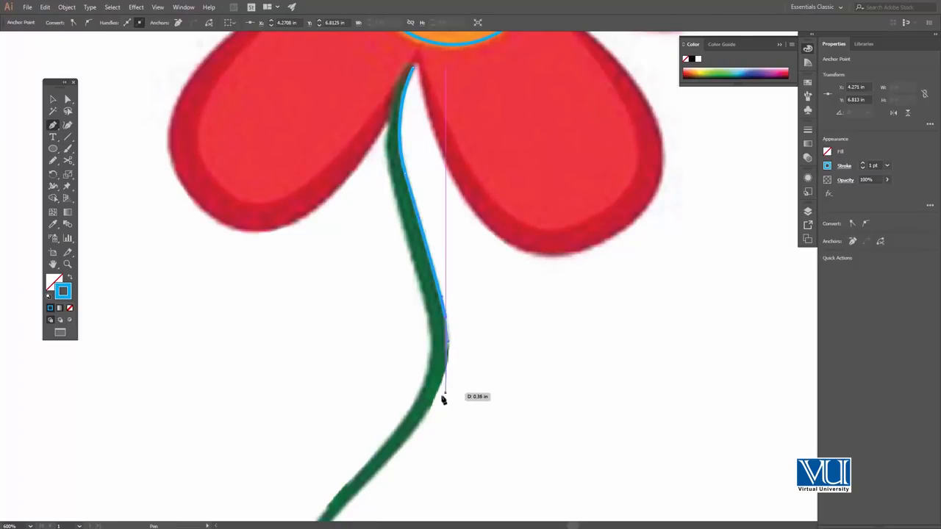
# - Continue the stem path around the bend and along the lower right edge to the stem's pointed tip
pyautogui.moveTo(428, 414); pyautogui.dragTo(508, 261)
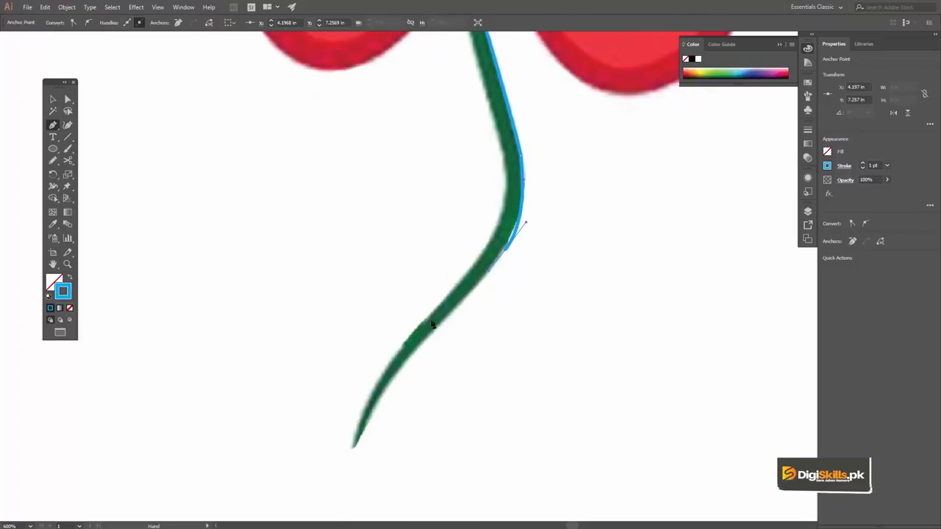
pyautogui.click(379, 403)
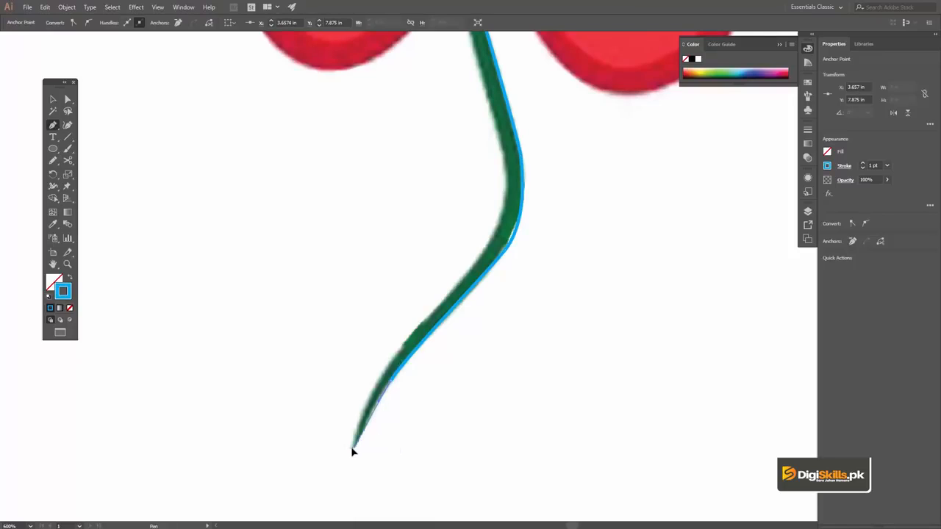
pyautogui.click(354, 444)
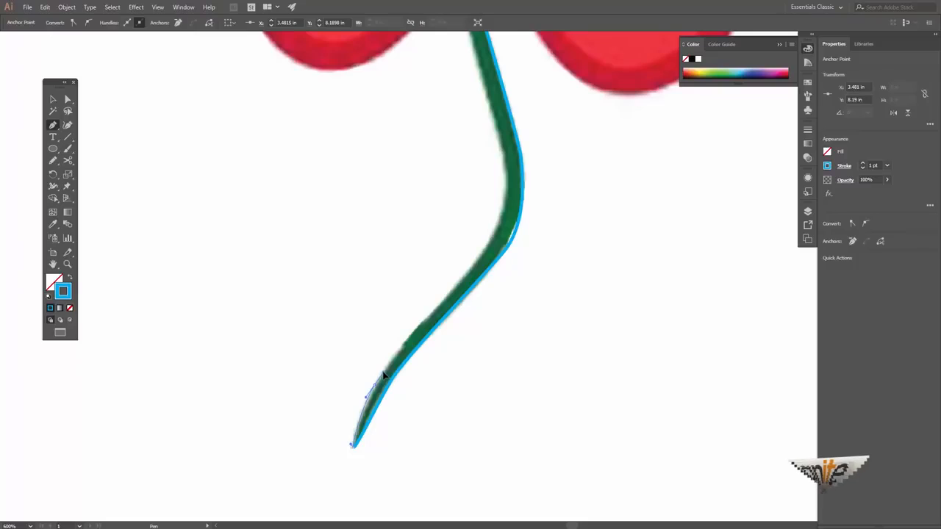
# - Trace the stem's left edge from the tip back up to the starting point and close the path
pyautogui.scroll(2, 383, 376)
pyautogui.click(428, 341)
pyautogui.scroll(3, 470, 309)
pyautogui.moveTo(473, 300)
pyautogui.mouseDown()
pyautogui.moveTo(451, 218)
pyautogui.moveTo(460, 310)
pyautogui.mouseUp()
pyautogui.moveTo(439, 217); pyautogui.dragTo(474, 150)
pyautogui.moveTo(453, 187); pyautogui.dragTo(460, 183)
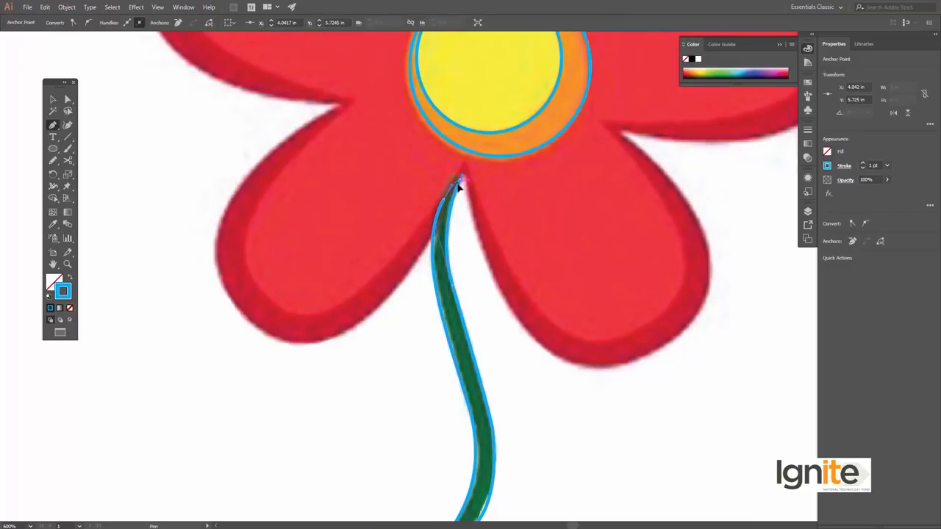
# - Start a new Pen path at the left base of the top petal, where its lighter inner red area begins
pyautogui.keyDown('alt'); pyautogui.click(432, 234); pyautogui.keyUp('alt')
pyautogui.keyDown('alt'); pyautogui.click(442, 222); pyautogui.keyUp('alt')
pyautogui.keyDown('alt'); pyautogui.click(519, 318); pyautogui.keyUp('alt')
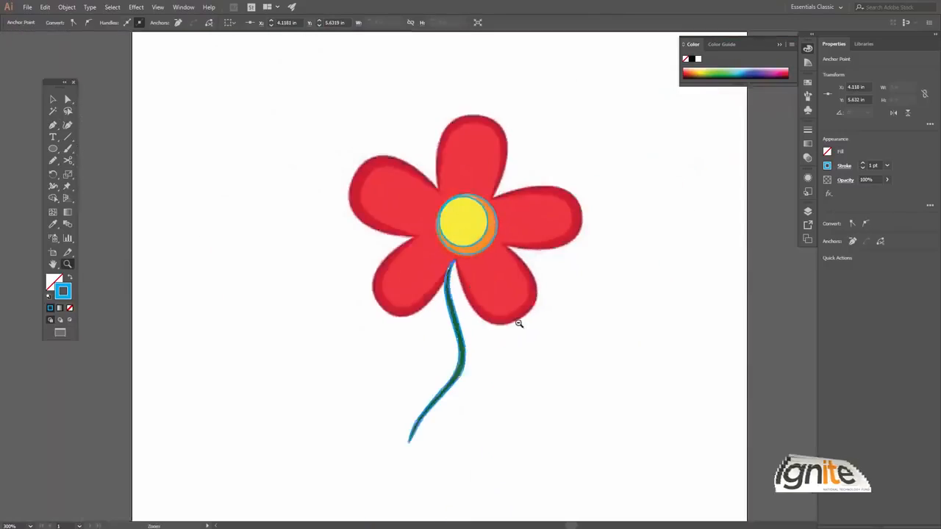
pyautogui.click(461, 223)
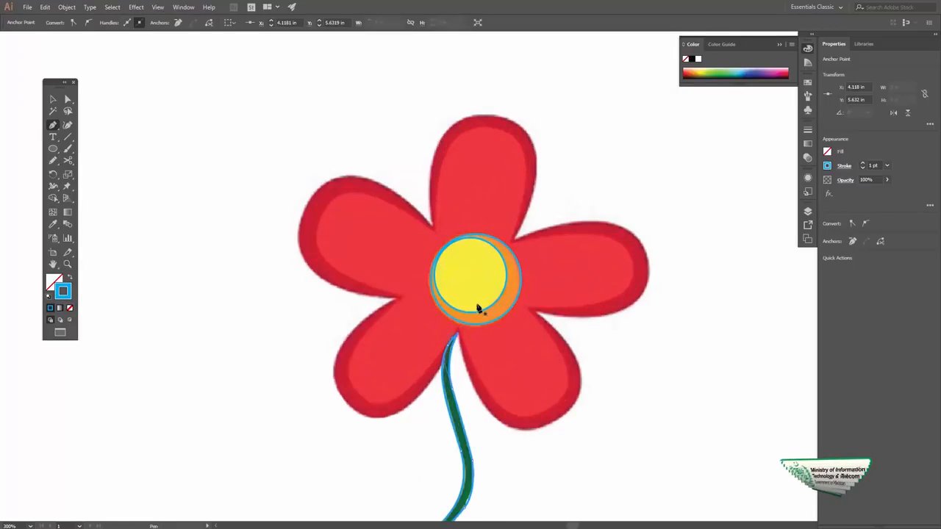
pyautogui.click(434, 353)
pyautogui.click(453, 267)
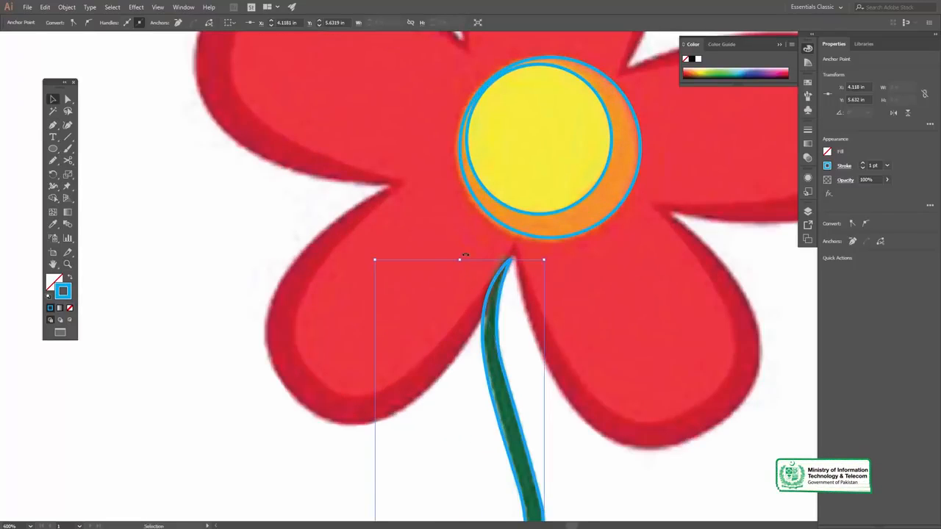
pyautogui.moveTo(466, 283); pyautogui.dragTo(433, 300)
pyautogui.moveTo(449, 228); pyautogui.dragTo(433, 291)
pyautogui.press('p')
pyautogui.moveTo(411, 164); pyautogui.dragTo(387, 262)
pyautogui.click(388, 262)
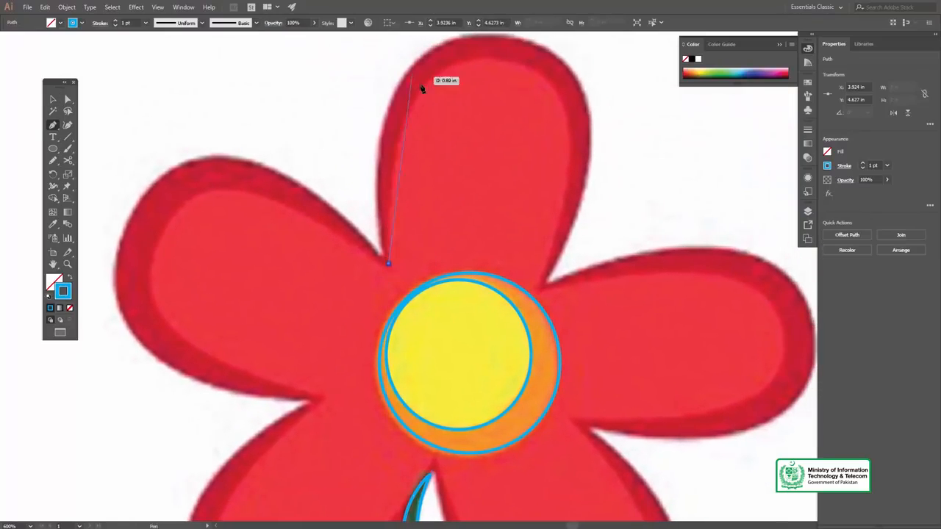
# - Trace the top petal's lighter inner red area with curved segments around to its right base
pyautogui.moveTo(409, 108)
pyautogui.mouseDown()
pyautogui.moveTo(435, 80)
pyautogui.moveTo(417, 88)
pyautogui.moveTo(434, 68)
pyautogui.moveTo(435, 76)
pyautogui.mouseUp()
pyautogui.hotkey('ctrl', 'z')
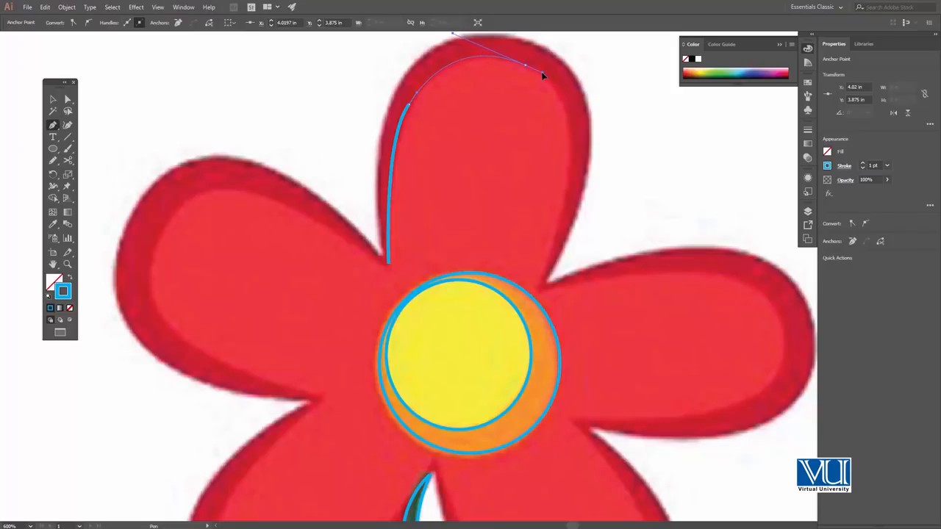
pyautogui.moveTo(576, 134); pyautogui.dragTo(552, 99)
pyautogui.moveTo(542, 141); pyautogui.dragTo(528, 208)
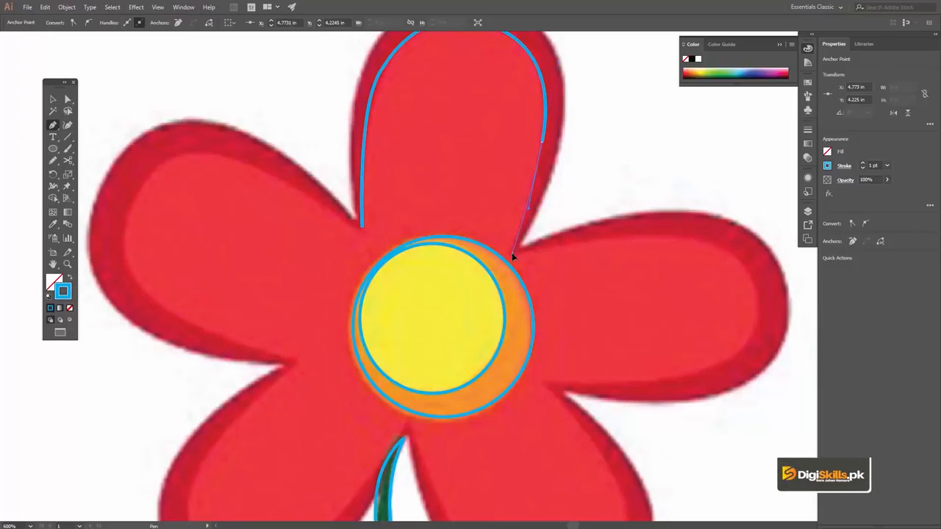
pyautogui.click(511, 252)
# - Continue the path around the right petal's inner red area, ending in a corner where it meets the lower-right petal
pyautogui.scroll(-3, 500, 206)
pyautogui.hscroll(3, 470, 162)
pyautogui.moveTo(534, 163); pyautogui.dragTo(608, 198)
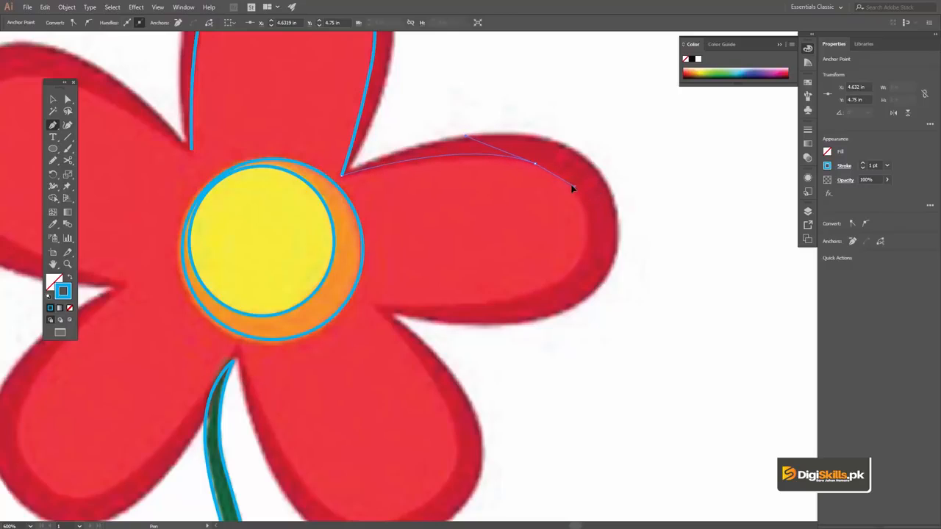
pyautogui.moveTo(564, 176); pyautogui.dragTo(563, 177)
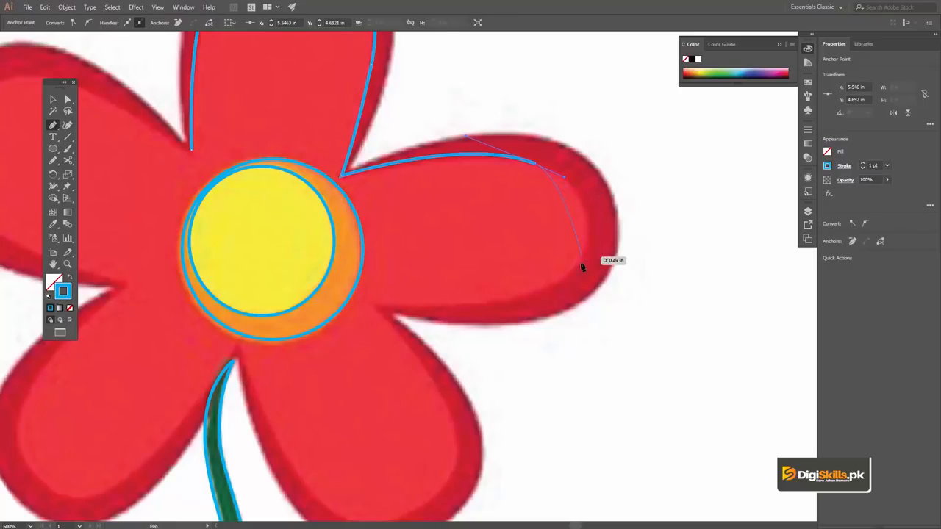
pyautogui.moveTo(577, 272)
pyautogui.mouseDown()
pyautogui.moveTo(538, 294)
pyautogui.moveTo(555, 350)
pyautogui.moveTo(547, 343)
pyautogui.moveTo(567, 279)
pyautogui.mouseUp()
pyautogui.moveTo(514, 252); pyautogui.dragTo(662, 162)
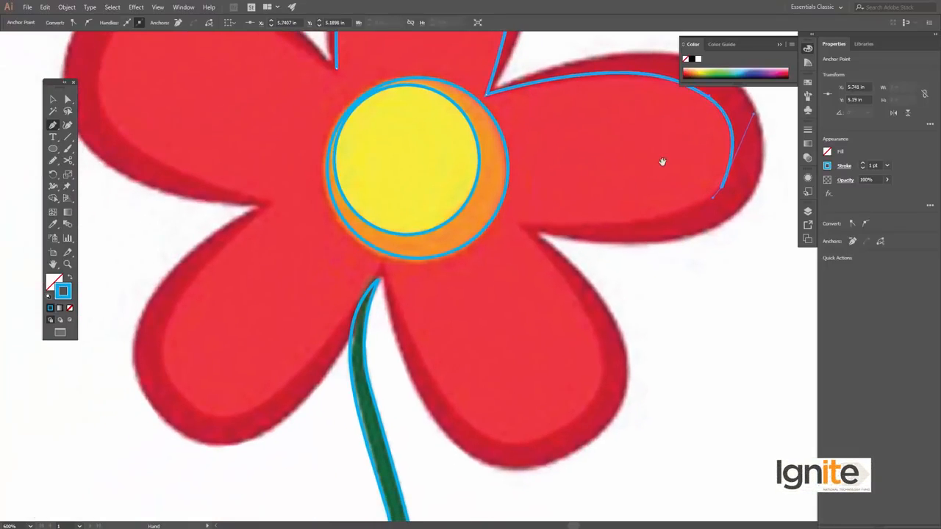
pyautogui.moveTo(445, 205); pyautogui.dragTo(412, 205)
pyautogui.moveTo(550, 263); pyautogui.dragTo(550, 263)
# - Continue the path around the lower-right petal's inner red area up to a corner at the top of the stem
pyautogui.press('space')
pyautogui.moveTo(579, 329); pyautogui.dragTo(505, 292)
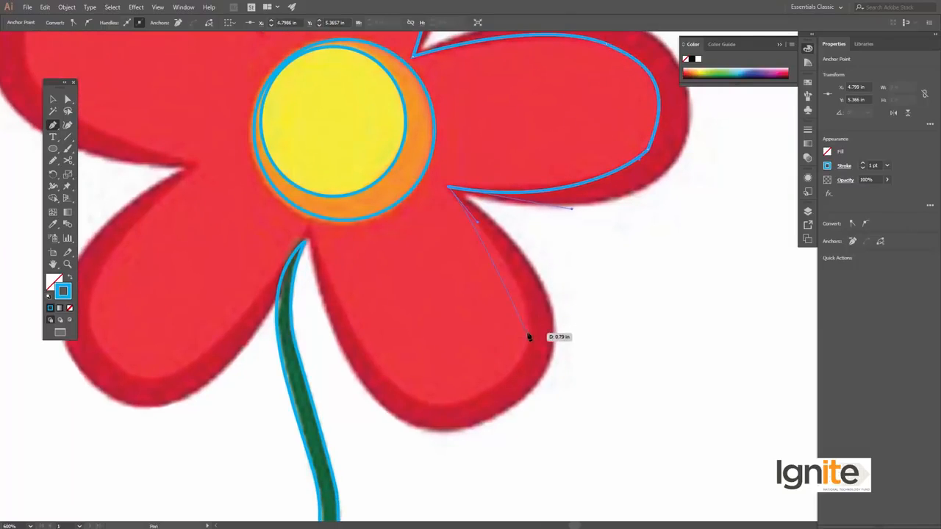
pyautogui.moveTo(529, 321)
pyautogui.mouseDown()
pyautogui.moveTo(537, 374)
pyautogui.moveTo(529, 350)
pyautogui.mouseUp()
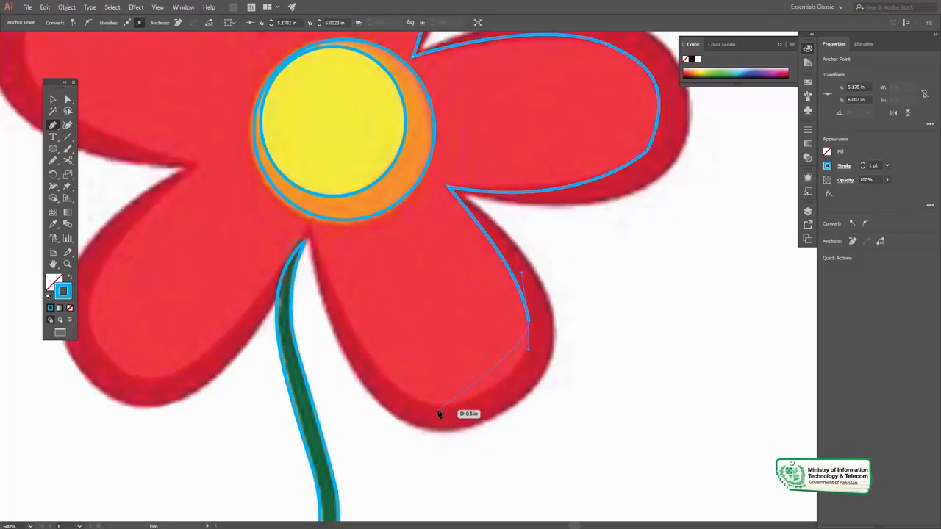
pyautogui.moveTo(361, 378); pyautogui.dragTo(328, 416)
pyautogui.moveTo(409, 405); pyautogui.dragTo(413, 400)
pyautogui.press('space')
pyautogui.moveTo(367, 289); pyautogui.dragTo(430, 355)
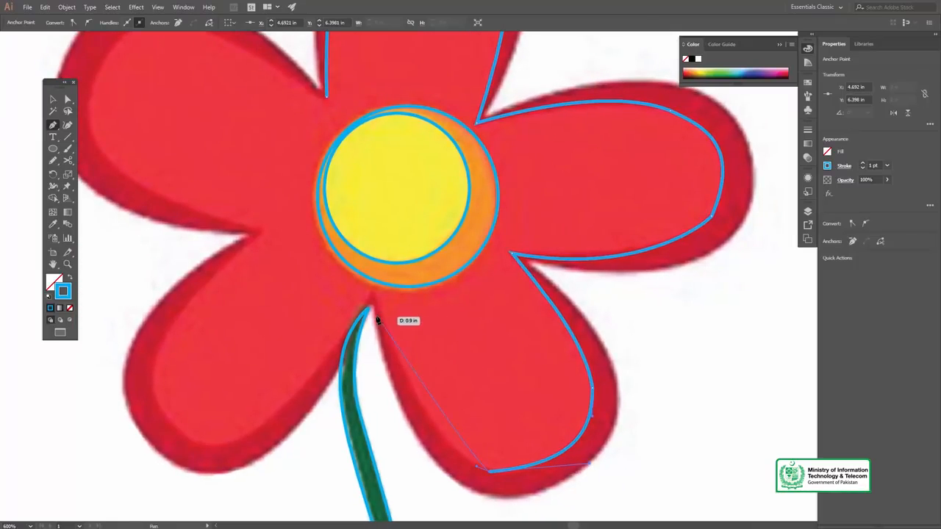
pyautogui.moveTo(376, 261); pyautogui.dragTo(330, 157)
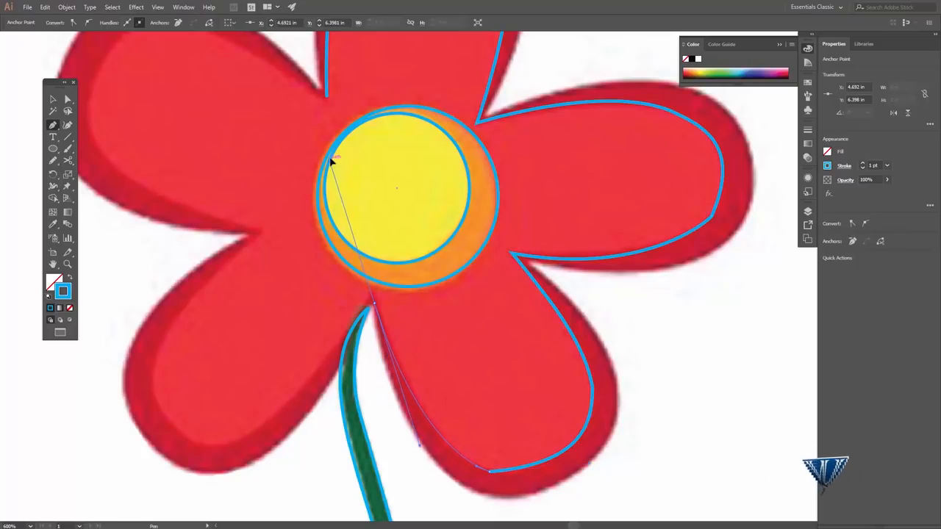
pyautogui.click(372, 298)
# - Continue the path around the lower-left petal's inner red area and along the left petal to its upper edge
pyautogui.moveTo(374, 298); pyautogui.dragTo(326, 366)
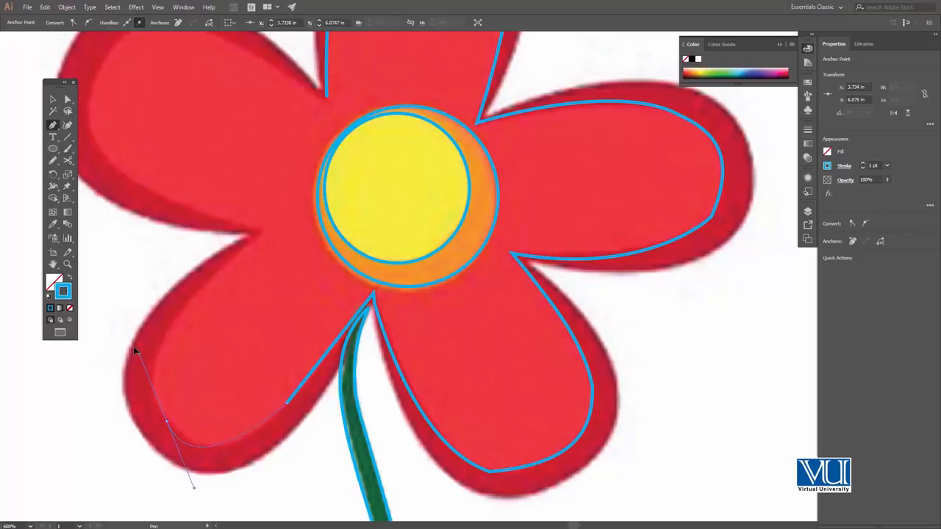
pyautogui.moveTo(224, 266); pyautogui.dragTo(458, 474)
pyautogui.click(259, 235)
pyautogui.moveTo(265, 336); pyautogui.dragTo(261, 299)
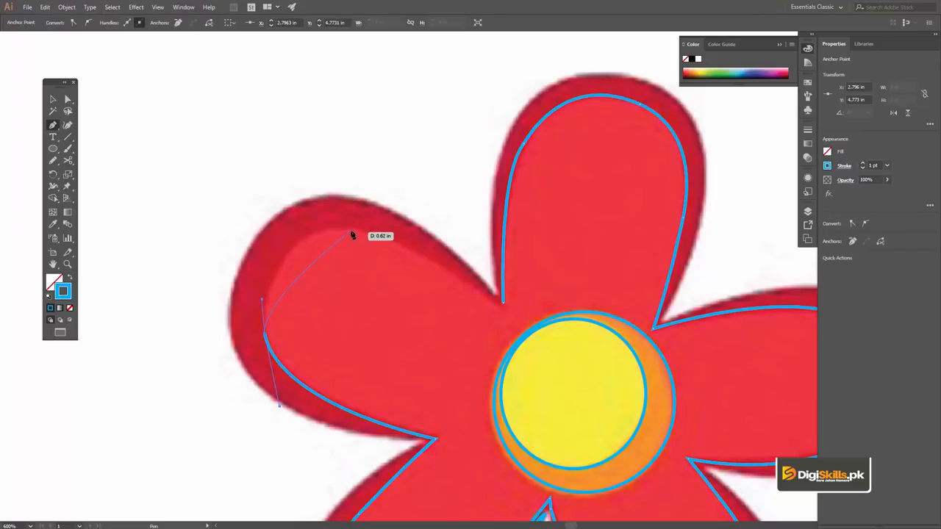
pyautogui.moveTo(412, 252)
pyautogui.mouseDown()
pyautogui.moveTo(429, 243)
pyautogui.moveTo(410, 235)
pyautogui.mouseUp()
pyautogui.moveTo(503, 302)
pyautogui.mouseDown()
pyautogui.moveTo(496, 309)
pyautogui.moveTo(505, 314)
pyautogui.mouseUp()
pyautogui.press('z')
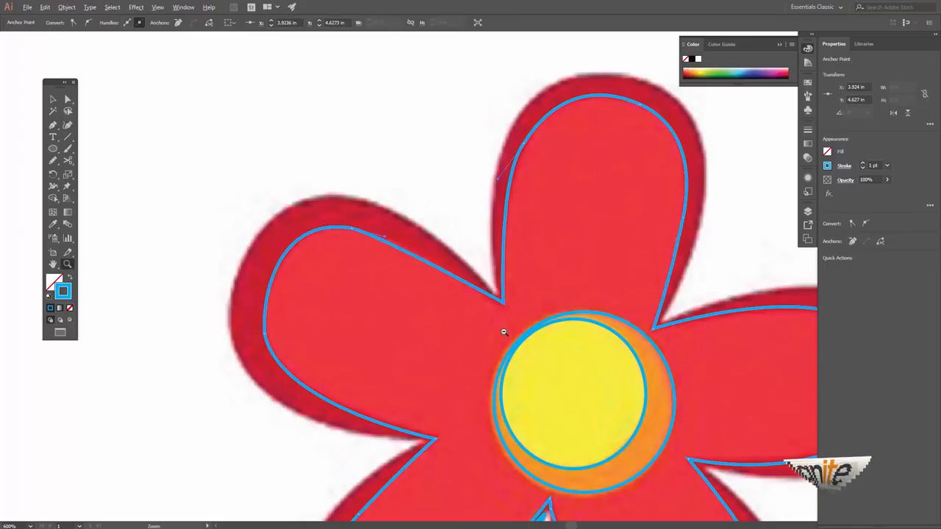
pyautogui.hotkey('ctrl', 'z')
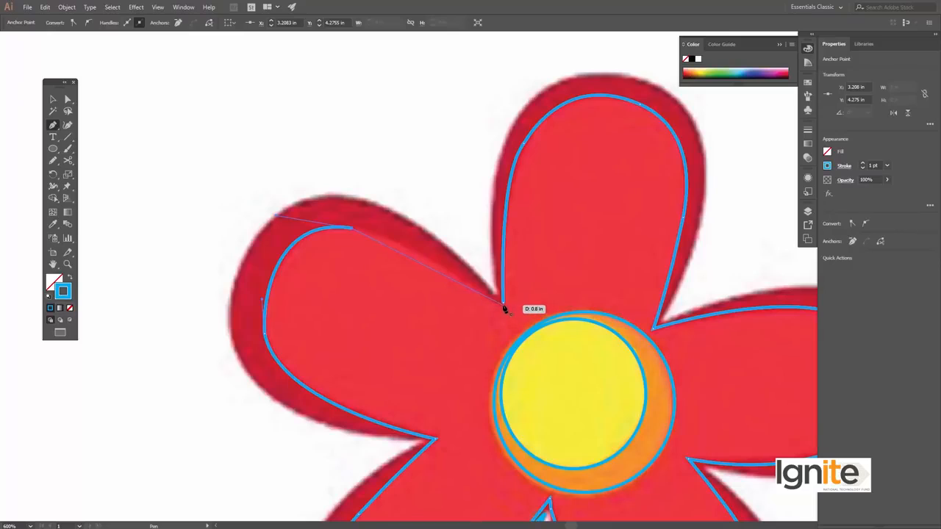
# - Trace the left petal's upper inner edge with a curve down to the top petal's left base and close the inner outline
pyautogui.moveTo(474, 296); pyautogui.dragTo(503, 308)
pyautogui.click(504, 309)
pyautogui.click(503, 304)
# - Start a new path at the top petal's left base and trace that petal's outer edge over to its right base
pyautogui.press('z')
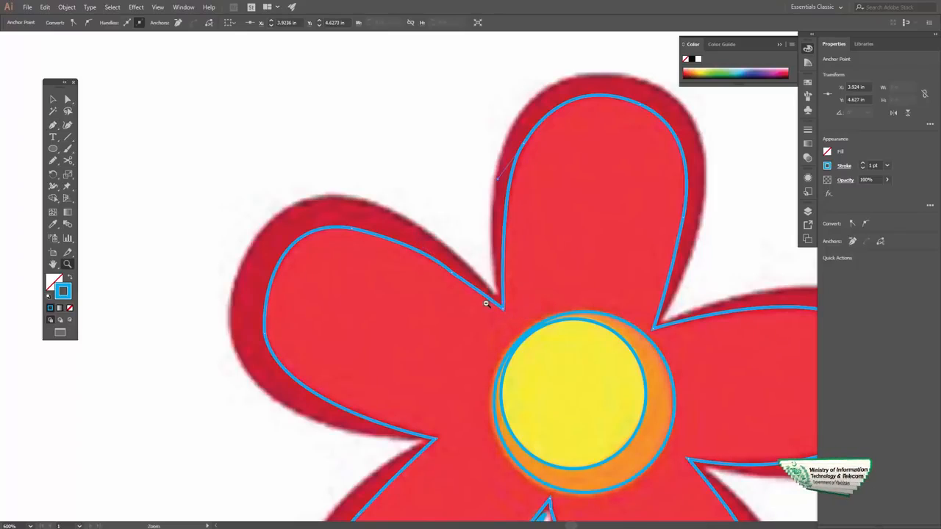
pyautogui.keyDown('alt'); pyautogui.click(491, 304); pyautogui.keyUp('alt')
pyautogui.keyDown('alt'); pyautogui.click(482, 288); pyautogui.keyUp('alt')
pyautogui.keyDown('alt'); pyautogui.click(482, 291); pyautogui.keyUp('alt')
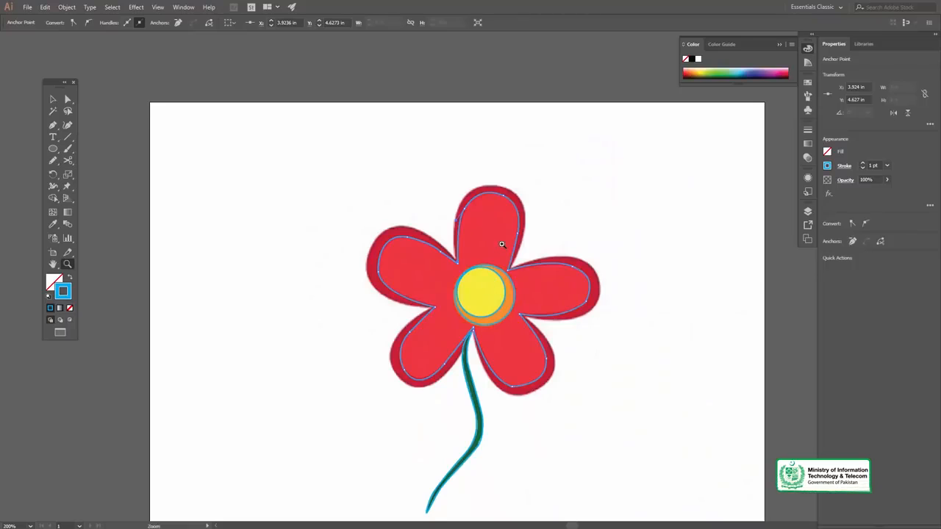
pyautogui.click(502, 243)
pyautogui.click(455, 291)
pyautogui.press('v')
pyautogui.moveTo(396, 280); pyautogui.dragTo(420, 284)
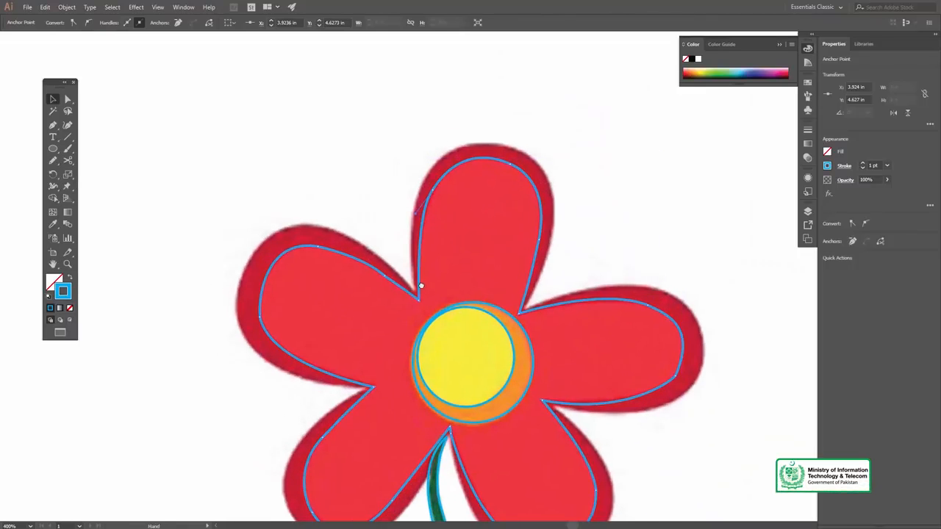
pyautogui.press('p')
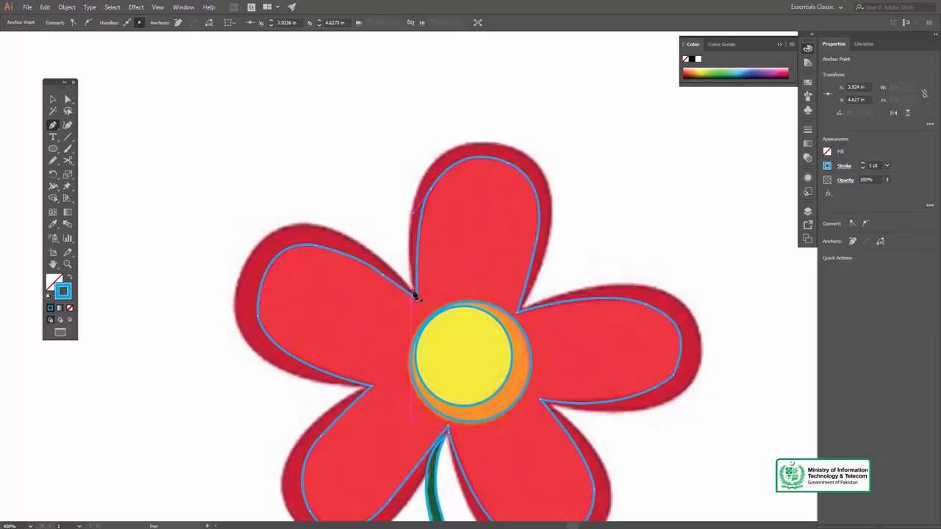
pyautogui.click(409, 188)
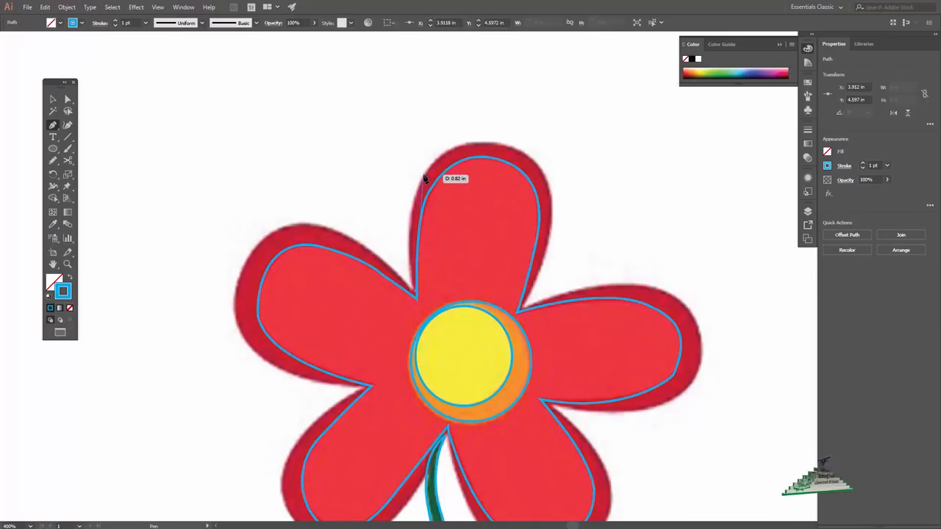
pyautogui.moveTo(439, 157); pyautogui.dragTo(597, 210)
pyautogui.moveTo(547, 182); pyautogui.dragTo(547, 182)
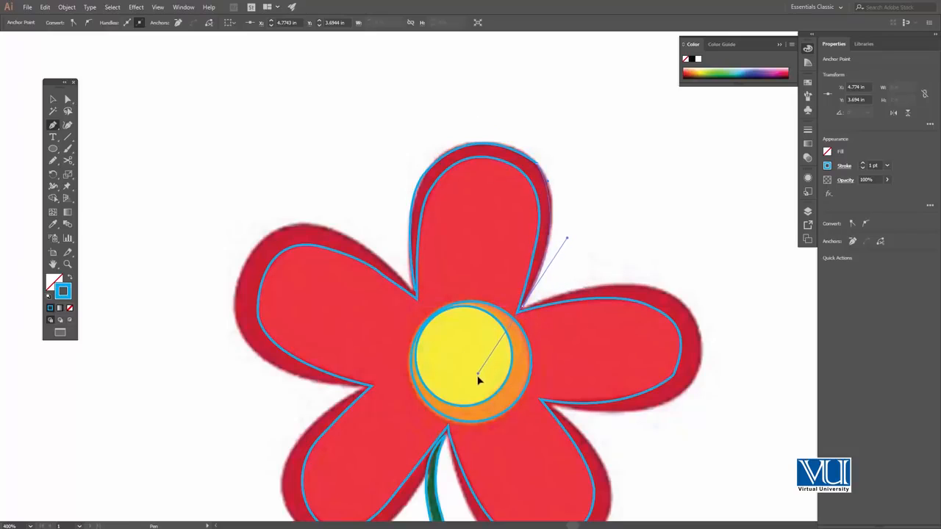
pyautogui.moveTo(496, 352); pyautogui.dragTo(460, 231)
# - Continue the outer path around the right and lower-right petals, ending in a corner at the top of the stem
pyautogui.moveTo(595, 239); pyautogui.dragTo(610, 266)
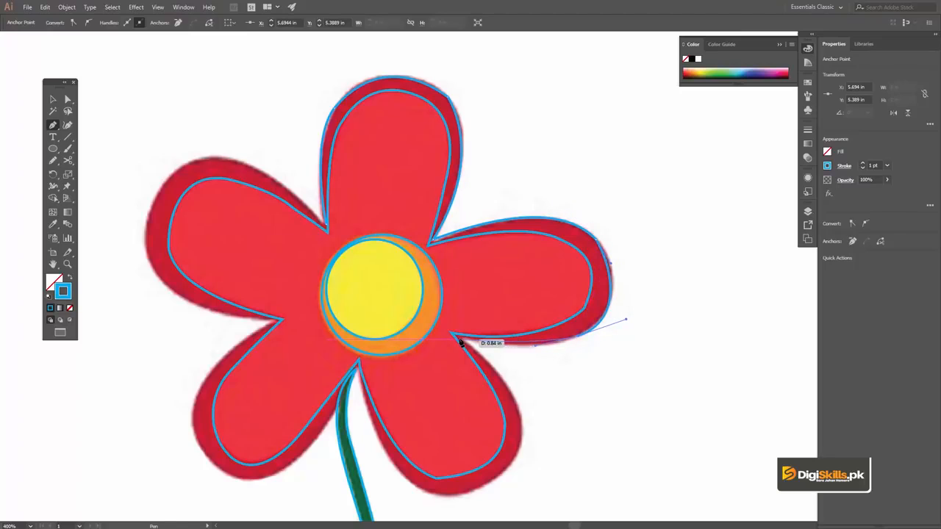
pyautogui.moveTo(428, 336); pyautogui.dragTo(491, 361)
pyautogui.moveTo(512, 402); pyautogui.dragTo(544, 253)
pyautogui.moveTo(548, 309); pyautogui.dragTo(517, 360)
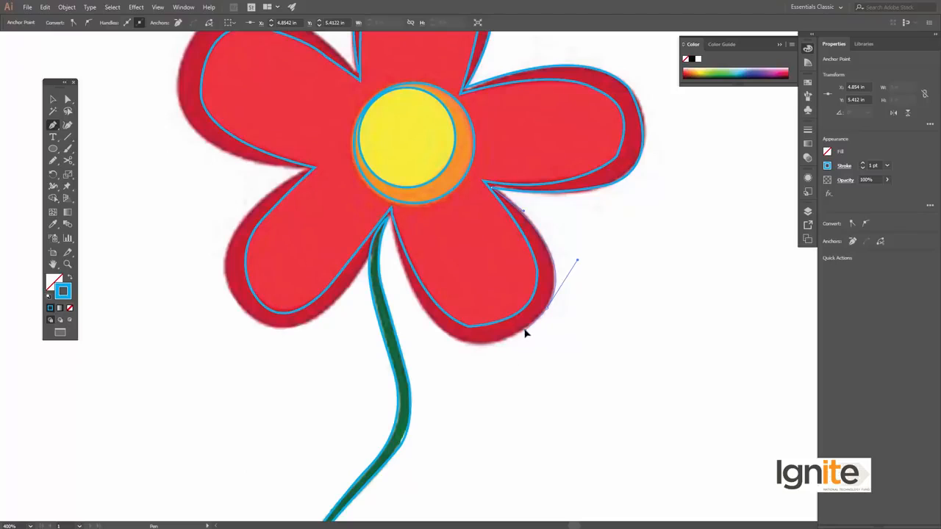
pyautogui.moveTo(488, 325); pyautogui.dragTo(512, 333)
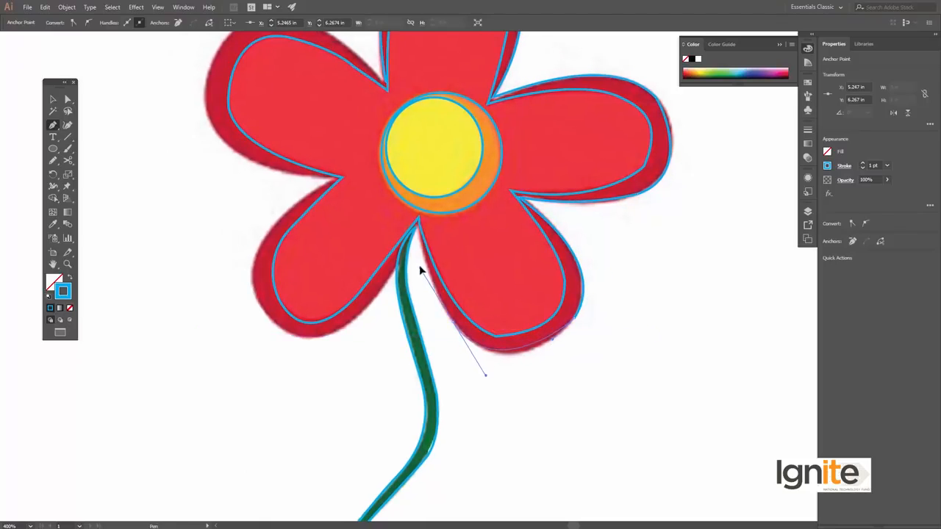
pyautogui.moveTo(432, 265); pyautogui.dragTo(421, 223)
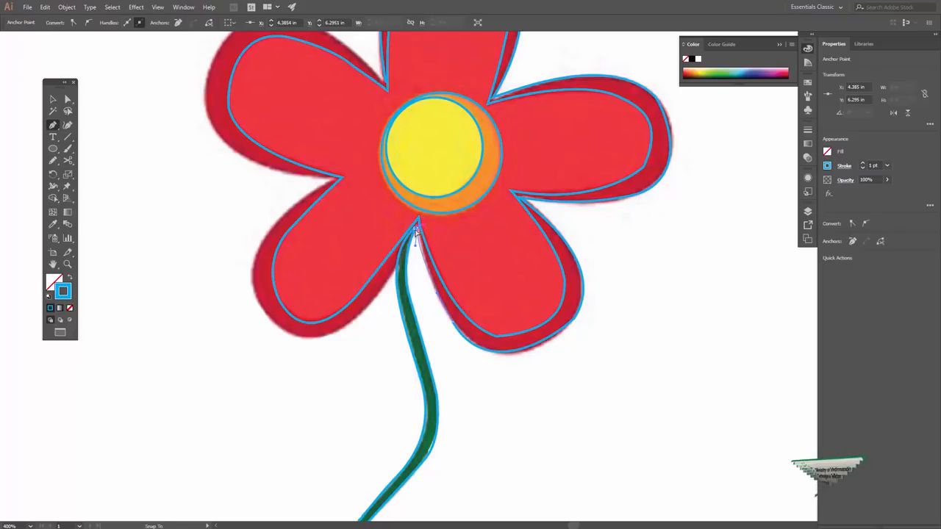
pyautogui.moveTo(416, 233); pyautogui.dragTo(412, 245)
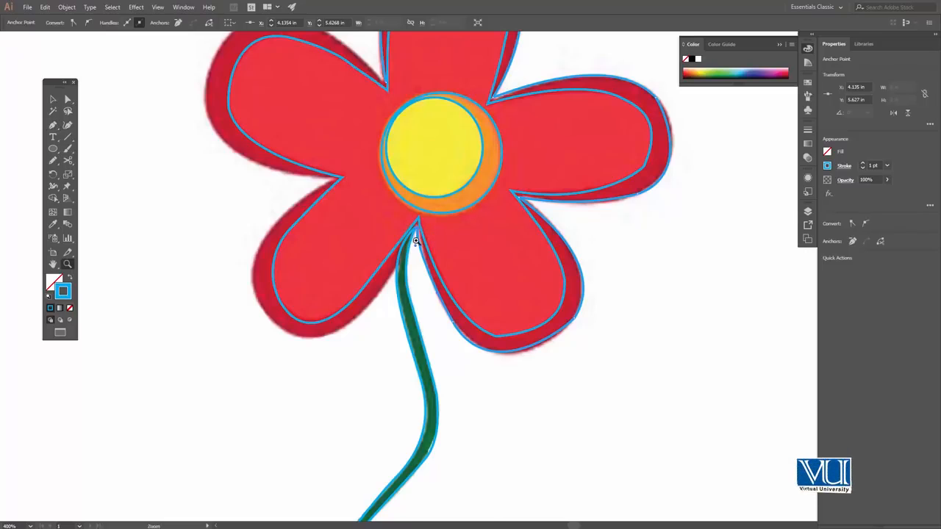
# - Continue the outer path around the lower-left petal up to the corner where it meets the left petal
pyautogui.click(415, 240)
pyautogui.click(415, 240)
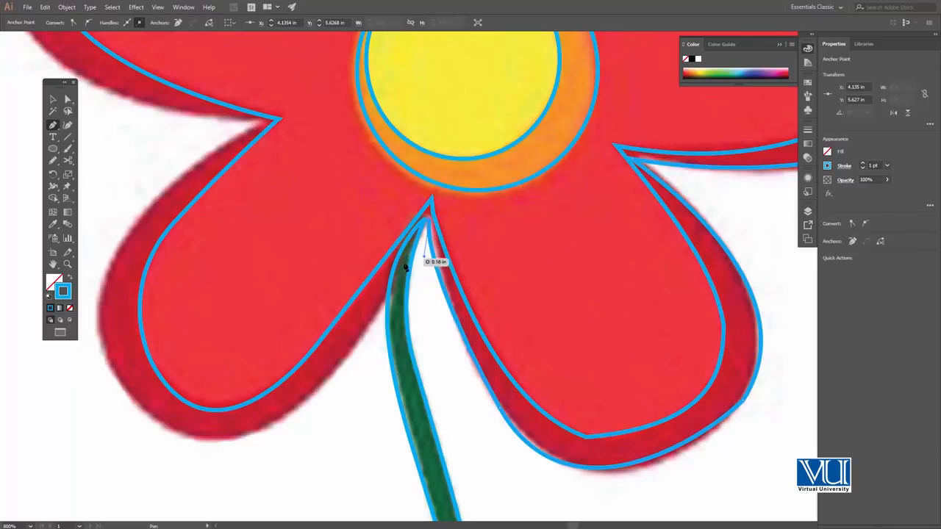
pyautogui.moveTo(367, 330); pyautogui.dragTo(366, 331)
pyautogui.moveTo(467, 283); pyautogui.dragTo(625, 185)
pyautogui.moveTo(423, 331); pyautogui.dragTo(271, 278)
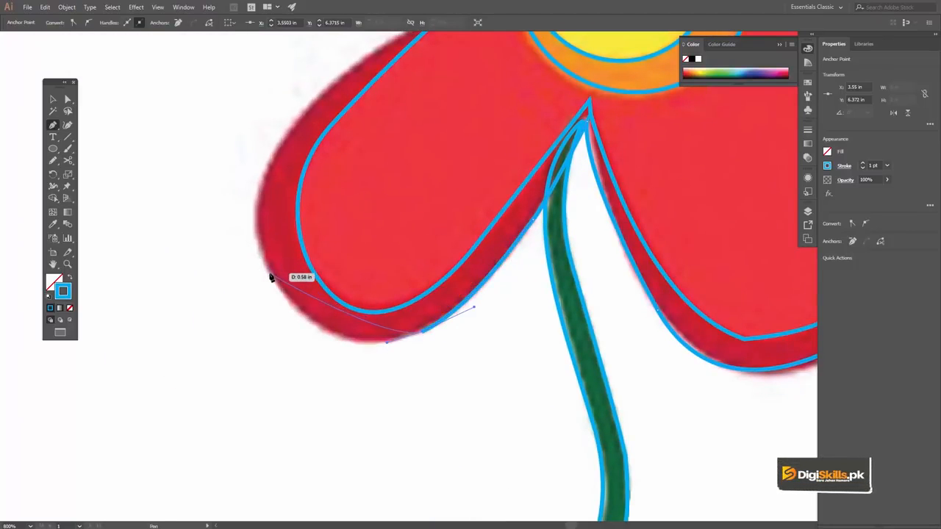
pyautogui.moveTo(232, 194); pyautogui.dragTo(257, 233)
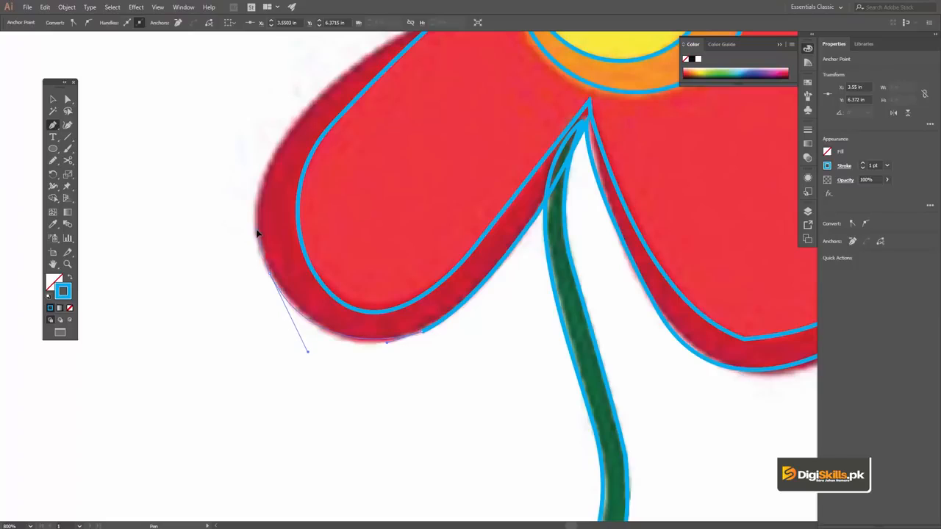
pyautogui.moveTo(298, 156); pyautogui.dragTo(267, 289)
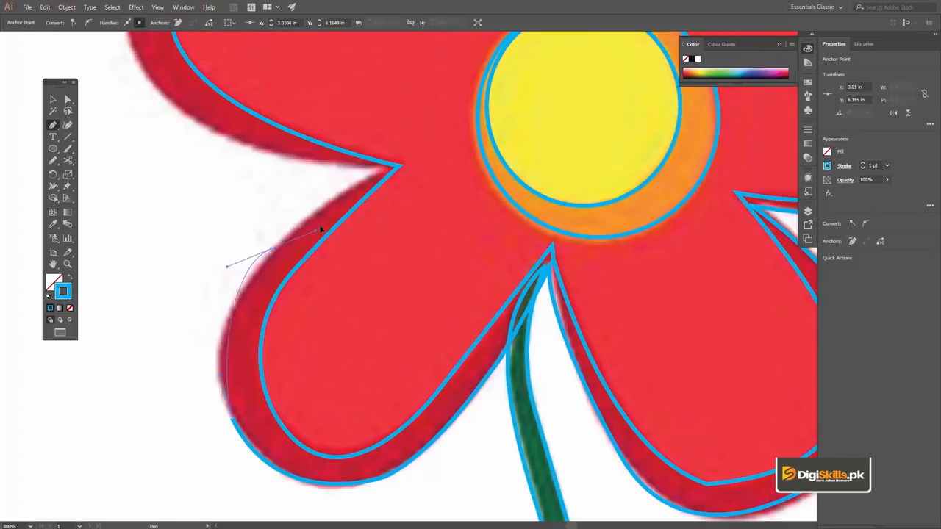
pyautogui.moveTo(350, 181); pyautogui.dragTo(383, 175)
# - Trace the left petal's outer edge, close the outer outline at the top petal's left base and deselect it
pyautogui.moveTo(296, 176); pyautogui.dragTo(481, 292)
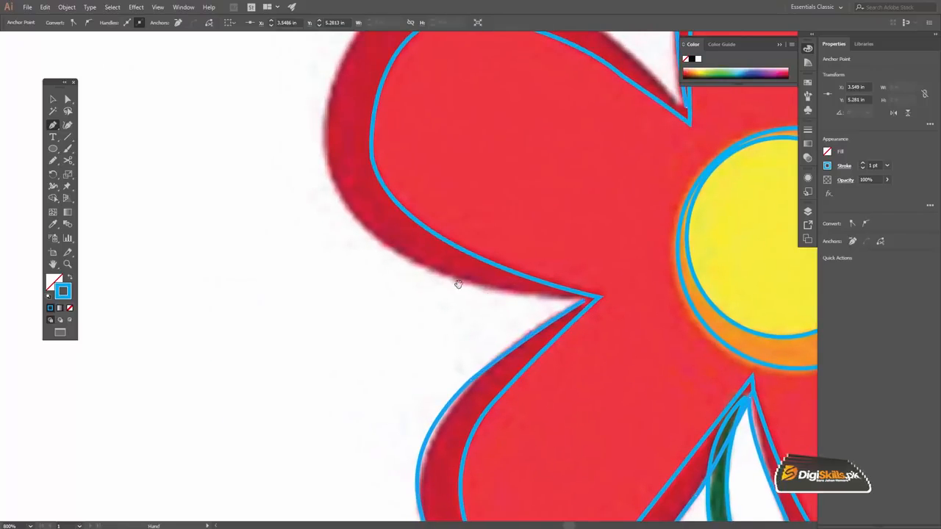
pyautogui.moveTo(341, 201); pyautogui.dragTo(275, 108)
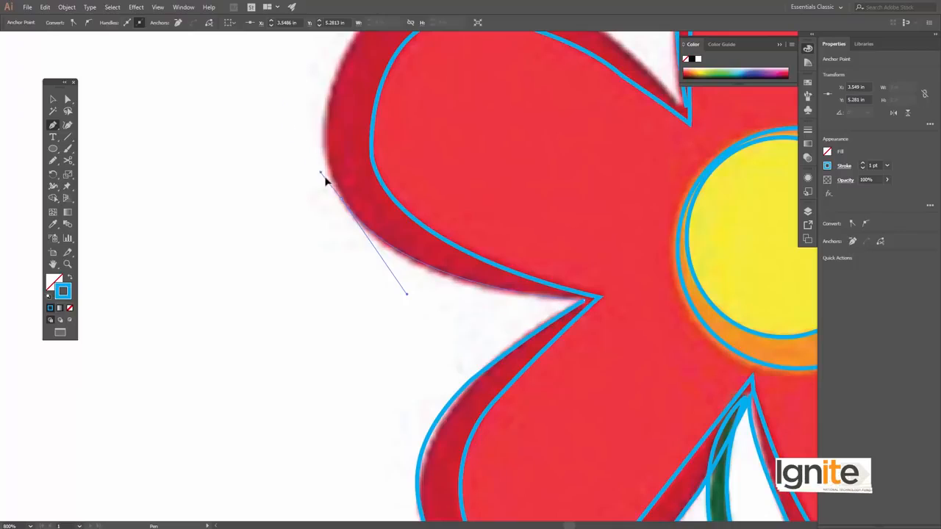
pyautogui.moveTo(353, 127); pyautogui.dragTo(282, 283)
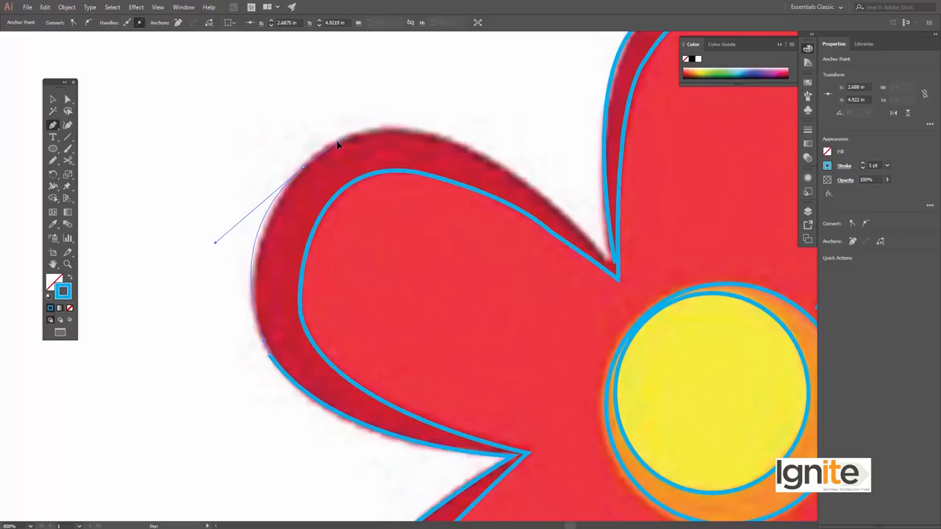
pyautogui.moveTo(563, 211); pyautogui.dragTo(708, 349)
pyautogui.moveTo(632, 263); pyautogui.dragTo(584, 233)
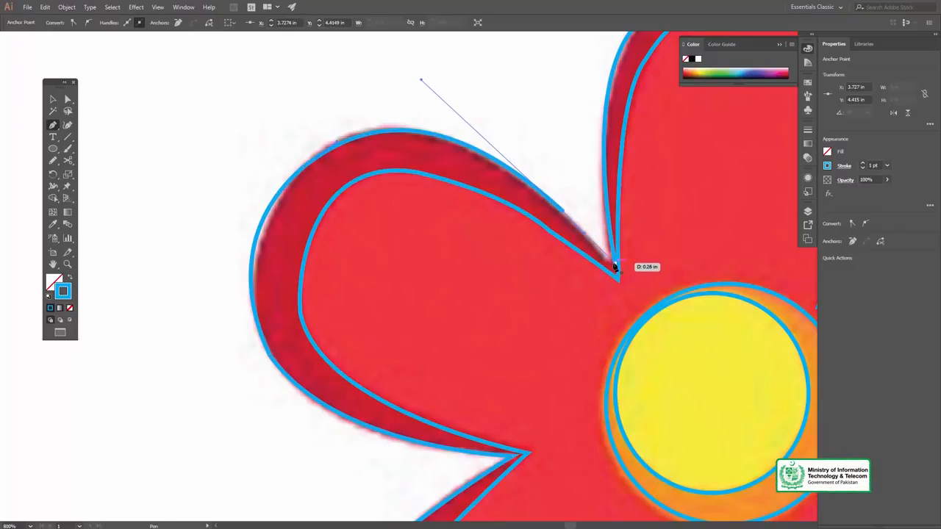
pyautogui.press('z')
pyautogui.keyDown('alt'); pyautogui.click(578, 277); pyautogui.keyUp('alt')
pyautogui.keyDown('alt'); pyautogui.click(577, 277); pyautogui.keyUp('alt')
pyautogui.keyDown('alt'); pyautogui.click(576, 278); pyautogui.keyUp('alt')
pyautogui.keyDown('alt'); pyautogui.click(386, 280); pyautogui.keyUp('alt')
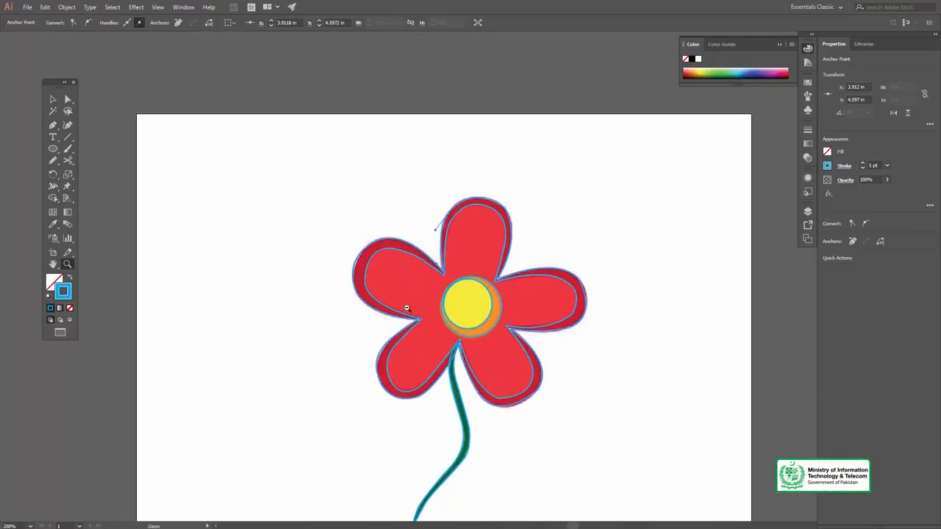
pyautogui.keyDown('alt'); pyautogui.click(428, 328); pyautogui.keyUp('alt')
pyautogui.click(487, 279)
pyautogui.press('v')
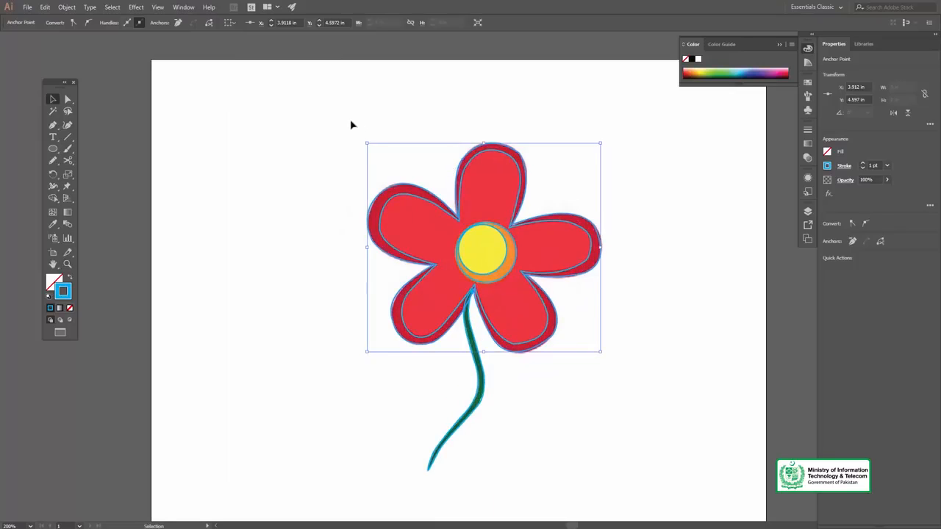
pyautogui.click(351, 125)
# - Fill the smaller centre circle with the yellow sampled from the reference image using the Eyedropper tool
pyautogui.press('z')
pyautogui.click(491, 266)
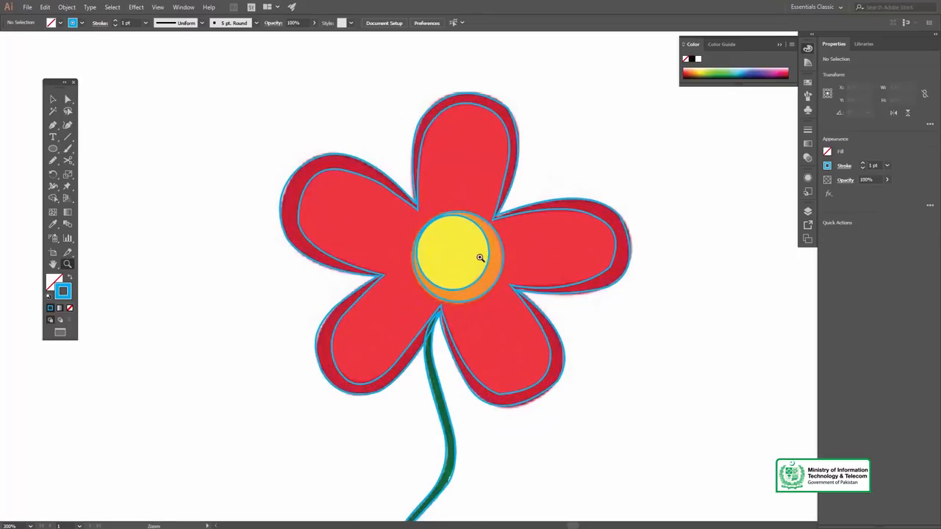
pyautogui.click(481, 257)
pyautogui.press('v')
pyautogui.press('space')
pyautogui.moveTo(471, 278); pyautogui.dragTo(492, 208)
pyautogui.click(501, 190)
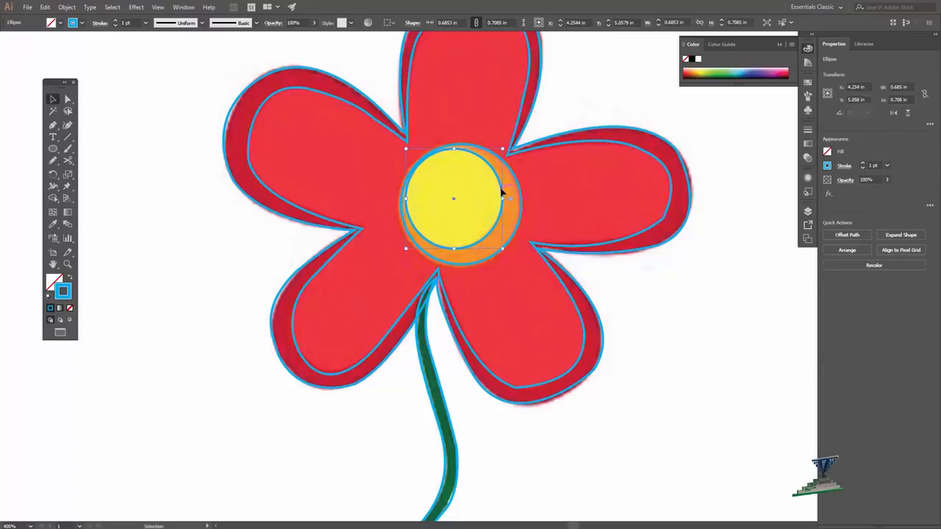
pyautogui.click(52, 225)
pyautogui.click(440, 174)
pyautogui.press('v')
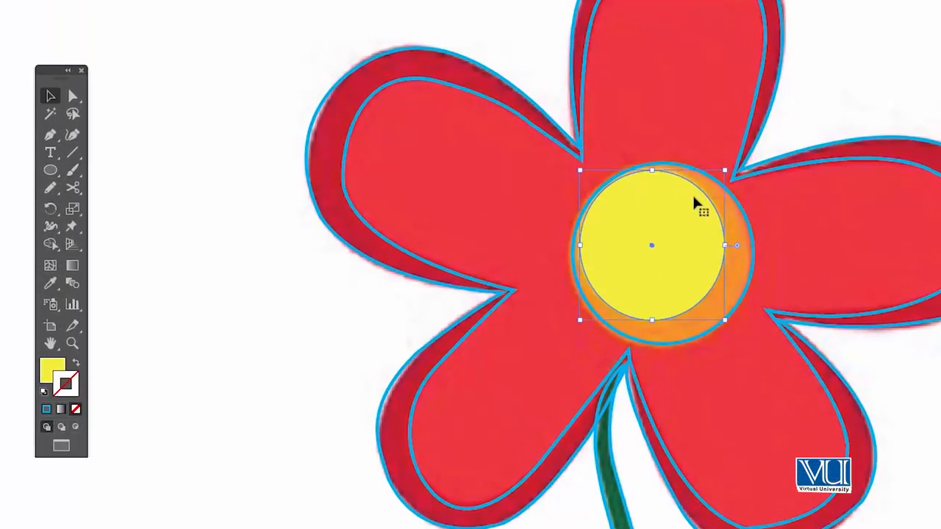
# - Fill the larger centre circle with the orange sampled from the reference image's ring around the yellow centre
pyautogui.click(751, 230)
pyautogui.click(57, 284)
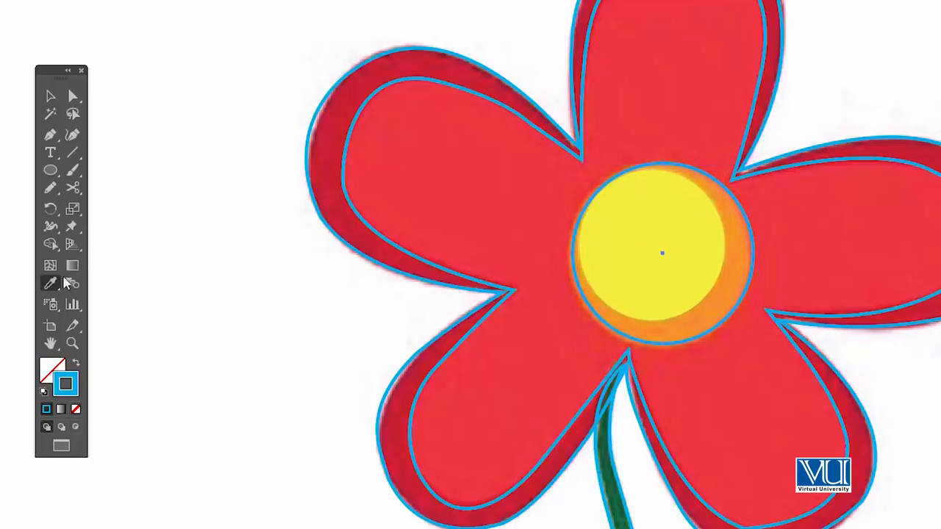
pyautogui.click(733, 218)
pyautogui.press('v')
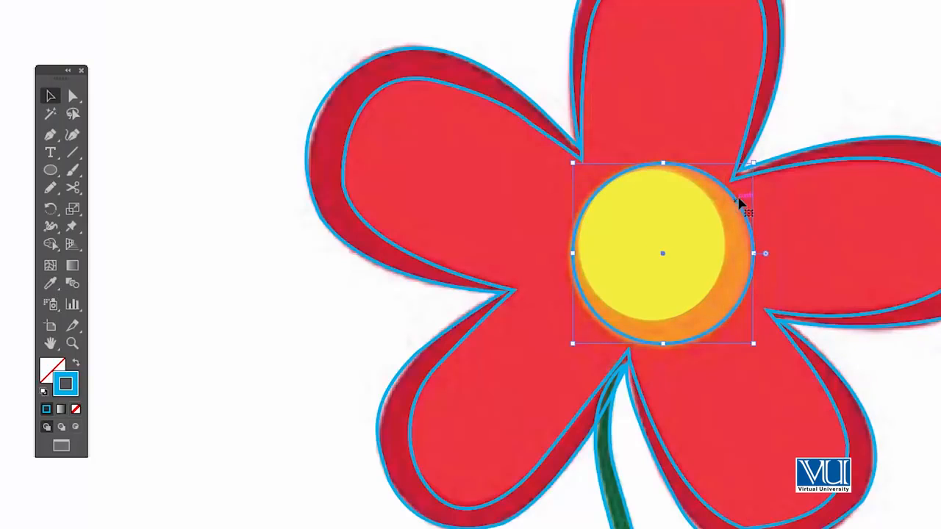
pyautogui.click(842, 107)
pyautogui.click(50, 283)
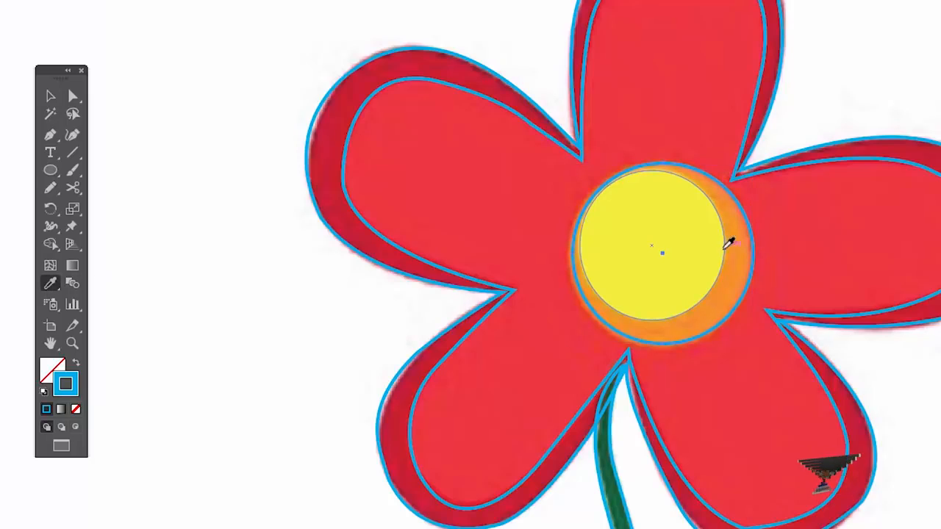
pyautogui.click(747, 251)
pyautogui.press('v')
# - Bring the yellow circle in front of the orange one, shifting the orange circle aside and returning it to its place
pyautogui.moveTo(712, 221); pyautogui.dragTo(774, 220)
pyautogui.click(613, 229)
pyautogui.rightClick(609, 223)
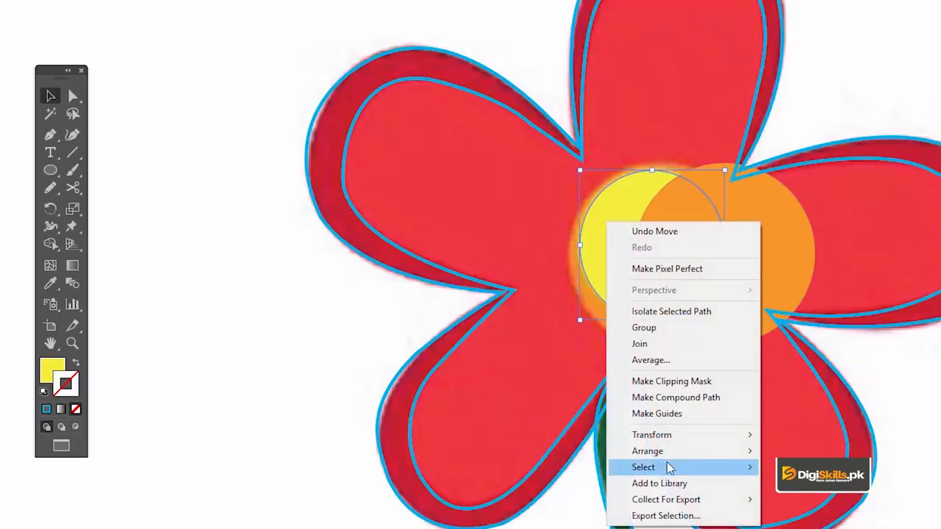
pyautogui.moveTo(673, 451)
pyautogui.click(805, 448)
pyautogui.moveTo(779, 247); pyautogui.dragTo(715, 245)
# - Fill the inner petal outline with the bright red sampled from the reference petals and deselect it
pyautogui.press('space')
pyautogui.moveTo(723, 194); pyautogui.dragTo(667, 263)
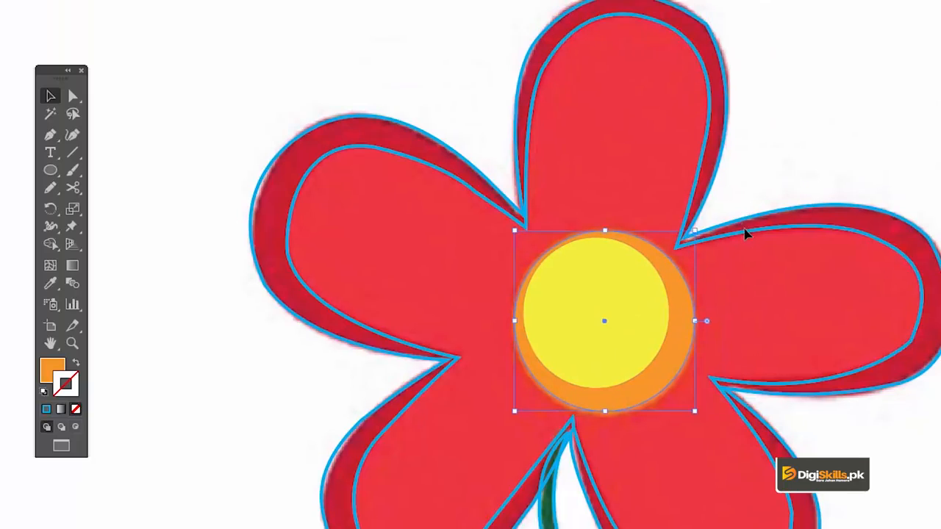
pyautogui.click(750, 239)
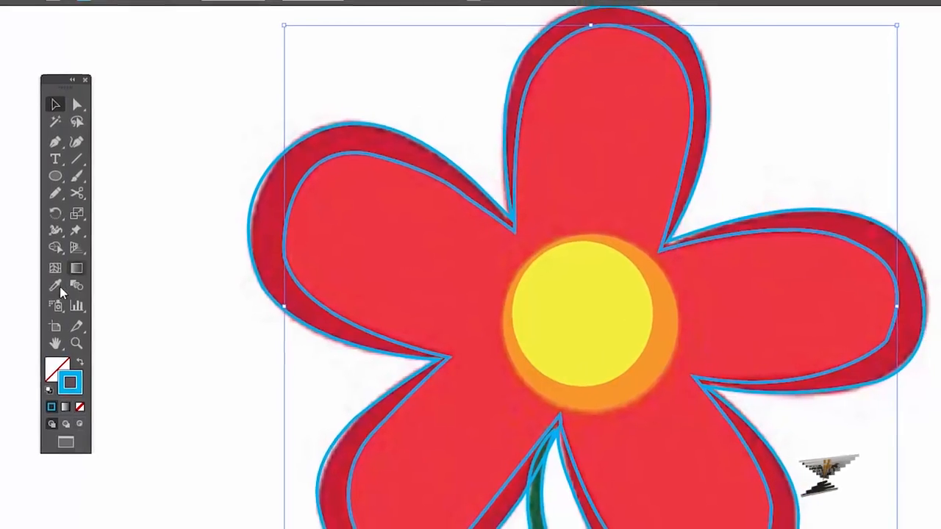
pyautogui.click(61, 286)
pyautogui.click(351, 256)
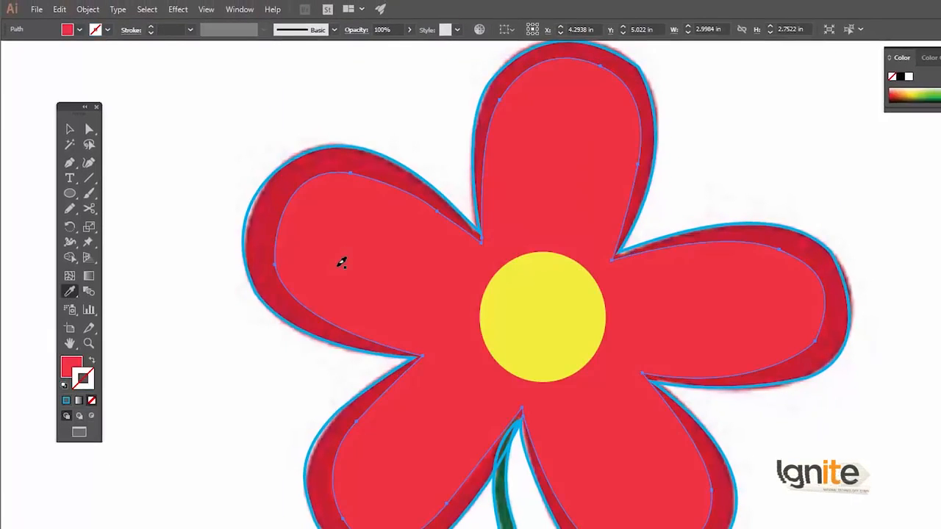
pyautogui.press('v')
pyautogui.click(915, 183)
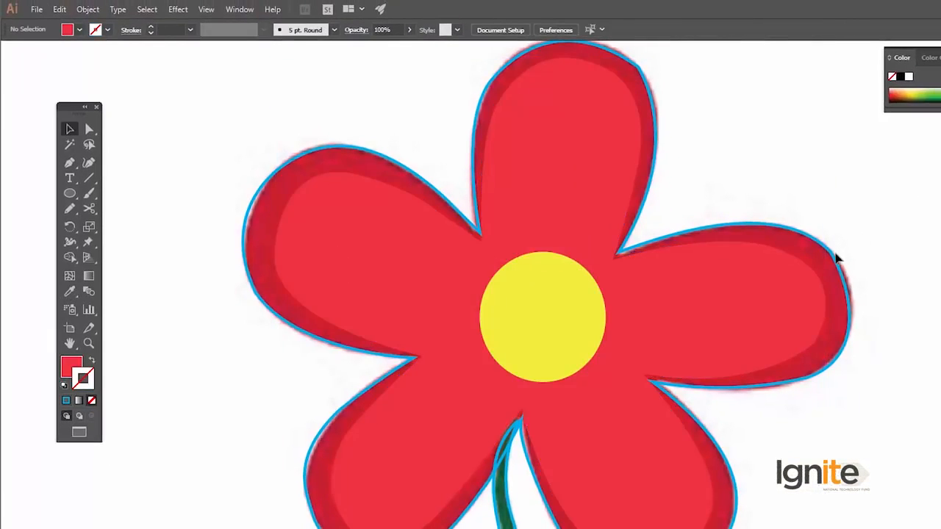
# - Fill the outer petal outline with the dark red sampled from the reference image's petal border
pyautogui.click(836, 258)
pyautogui.click(70, 291)
pyautogui.click(763, 230)
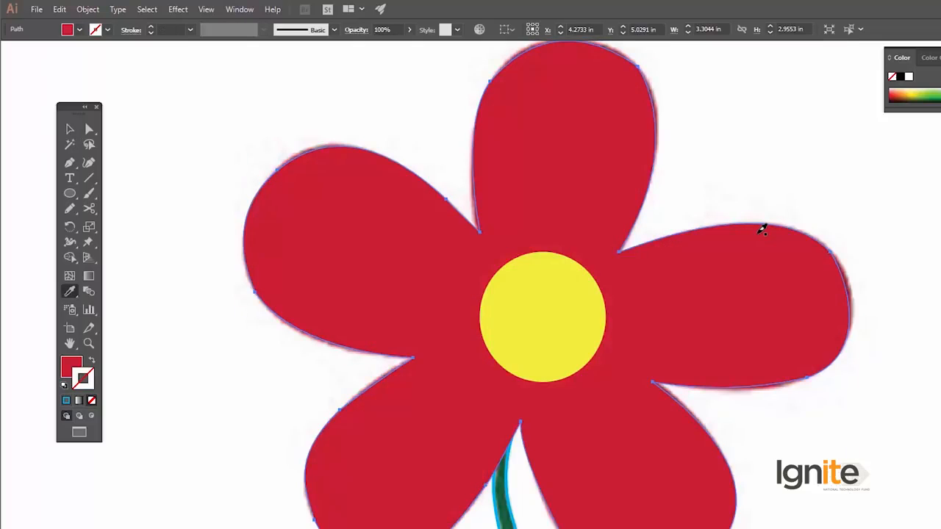
pyautogui.press('v')
# - Move the dark red outer petal shape aside and bring the bright red inner petal shape to the front
pyautogui.moveTo(687, 253); pyautogui.dragTo(721, 252)
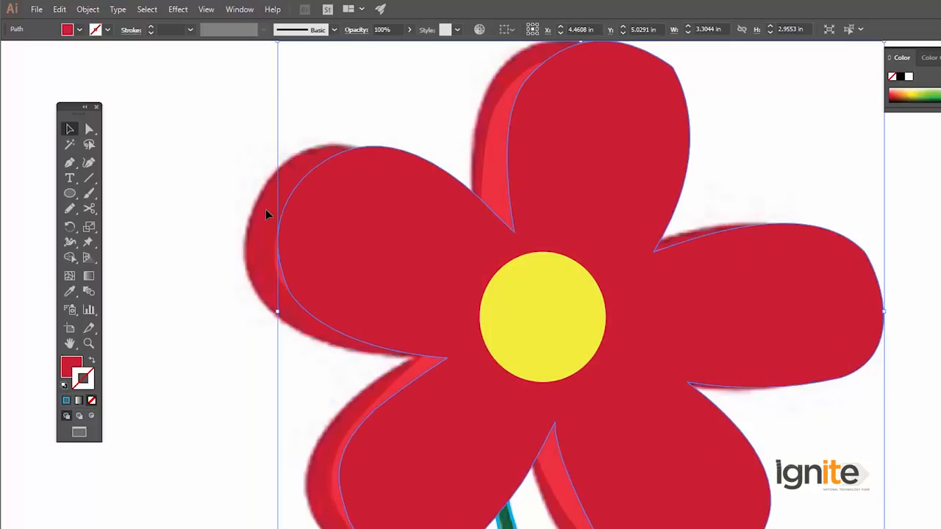
pyautogui.rightClick(289, 215)
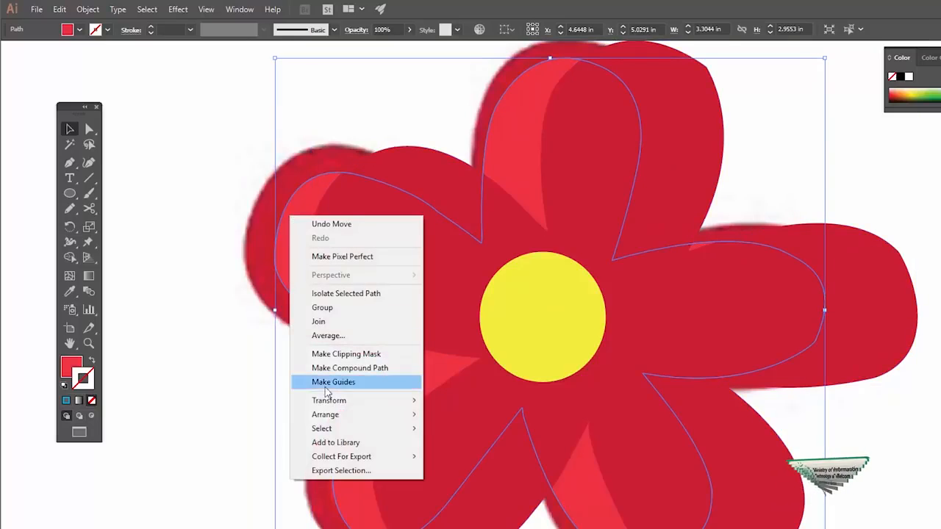
pyautogui.moveTo(333, 416)
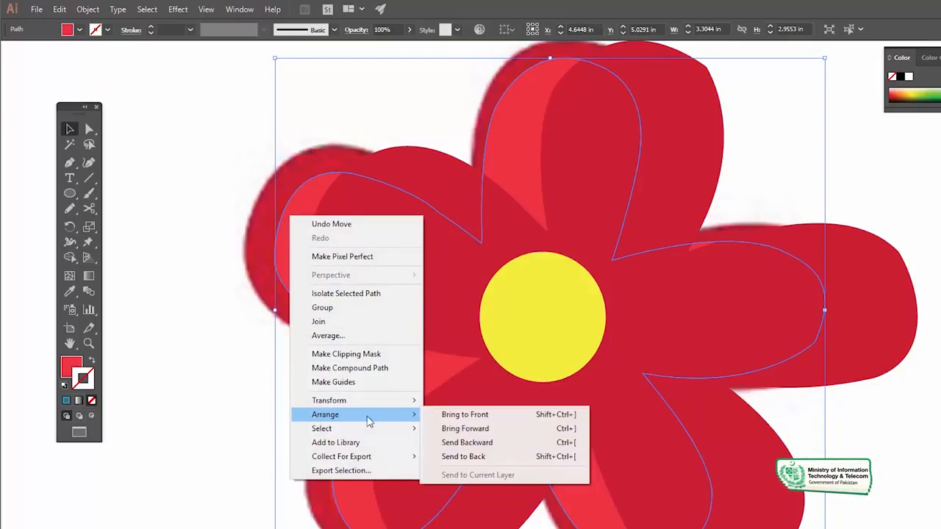
pyautogui.click(450, 418)
# - Move the dark red outer petal shape back into place around the bright red inner petals
pyautogui.click(458, 177)
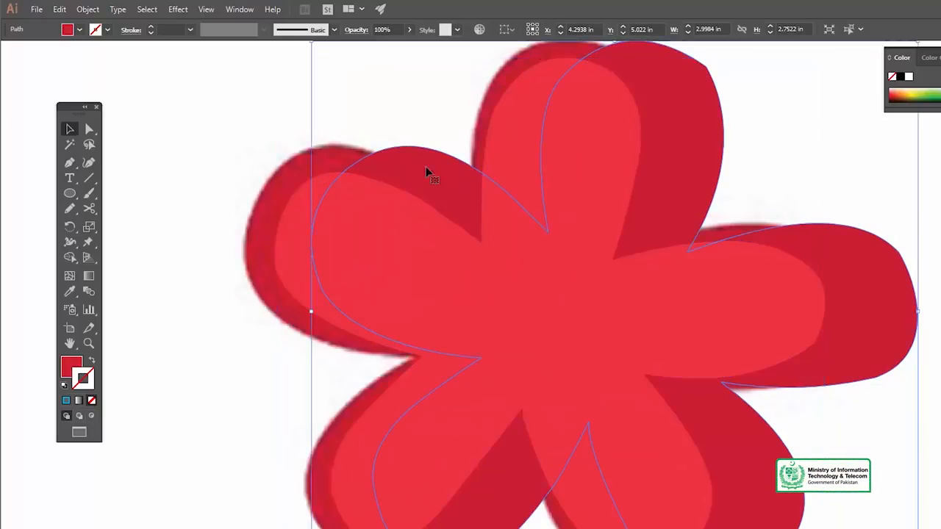
pyautogui.moveTo(433, 172); pyautogui.dragTo(371, 161)
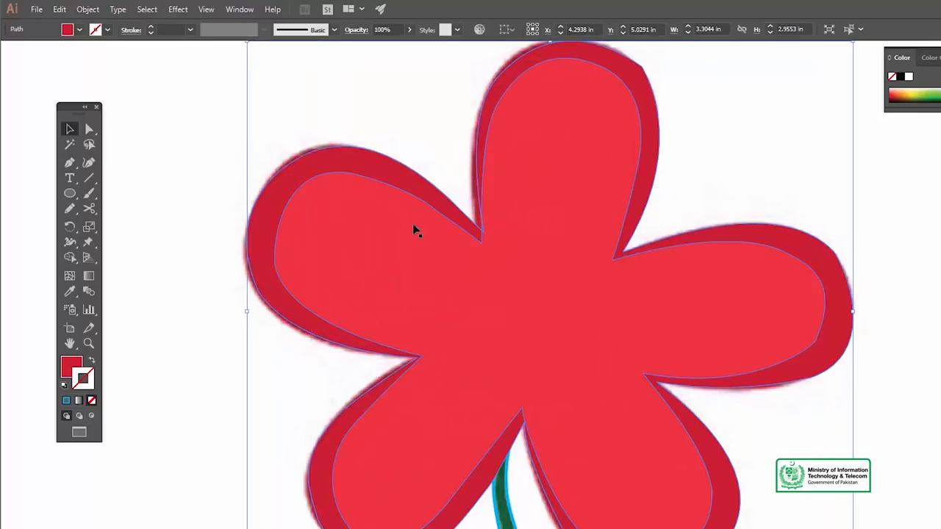
pyautogui.moveTo(521, 266); pyautogui.dragTo(508, 254)
# - Send the dark red outer petal shape to the back of the stack and deselect it
pyautogui.press('z')
pyautogui.keyDown('alt'); pyautogui.click(546, 286); pyautogui.keyUp('alt')
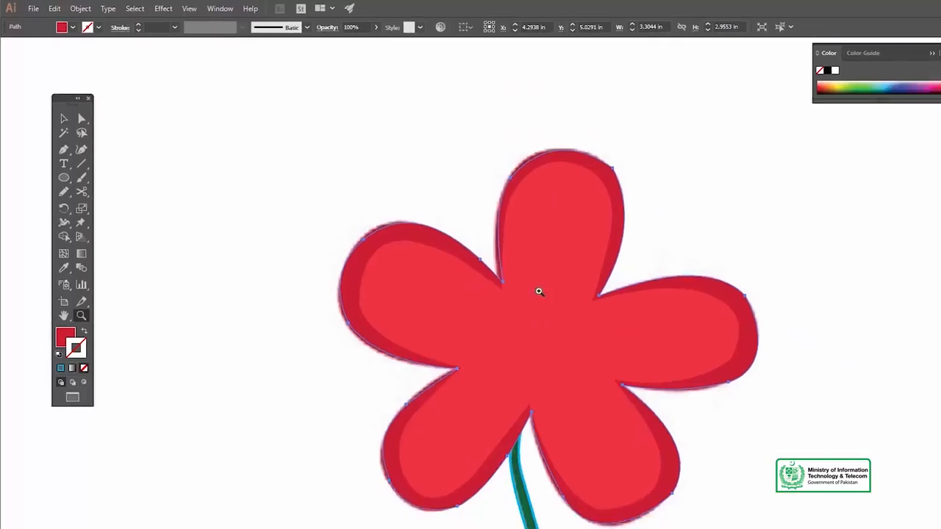
pyautogui.press('v')
pyautogui.rightClick(444, 183)
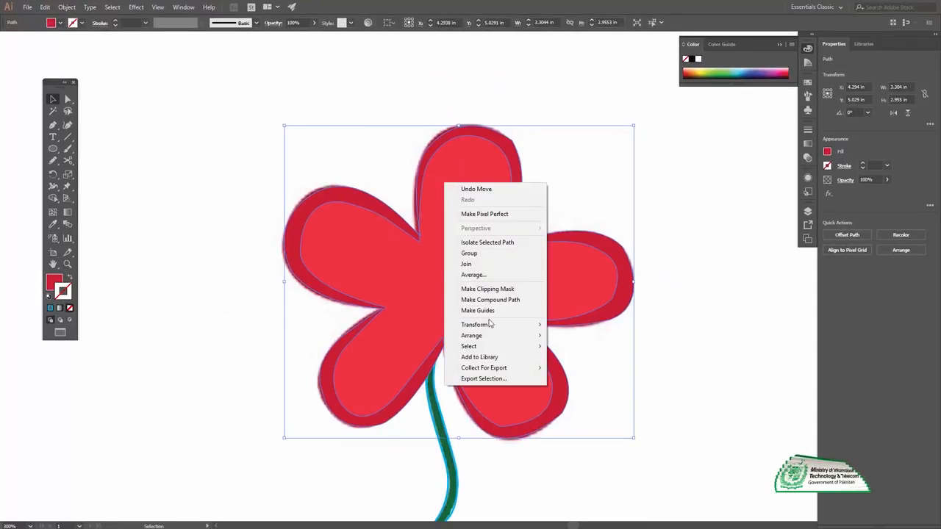
pyautogui.moveTo(505, 340)
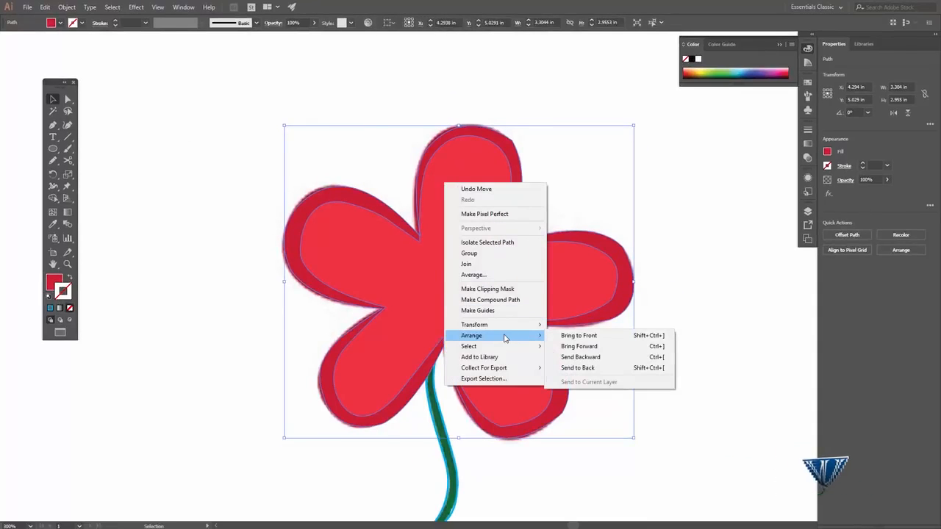
pyautogui.click(574, 369)
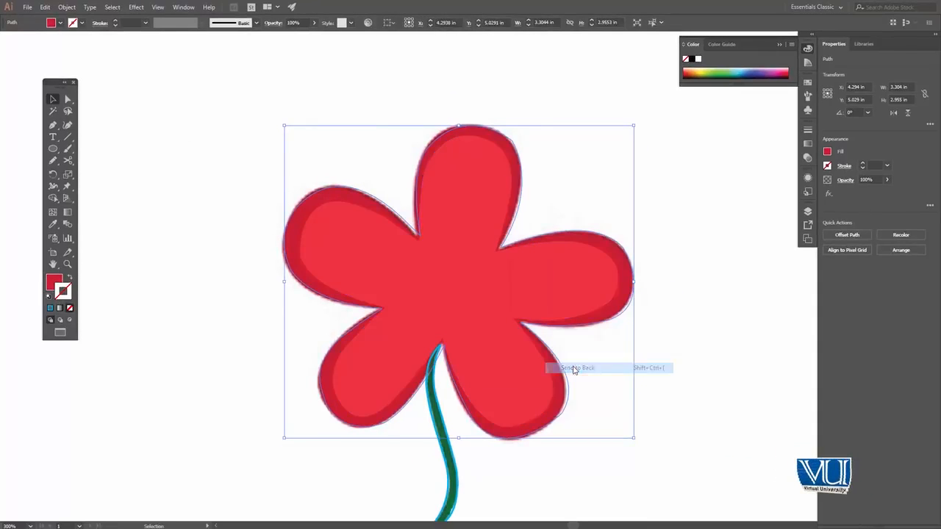
pyautogui.click(648, 202)
pyautogui.moveTo(540, 315); pyautogui.dragTo(460, 315)
pyautogui.click(586, 157)
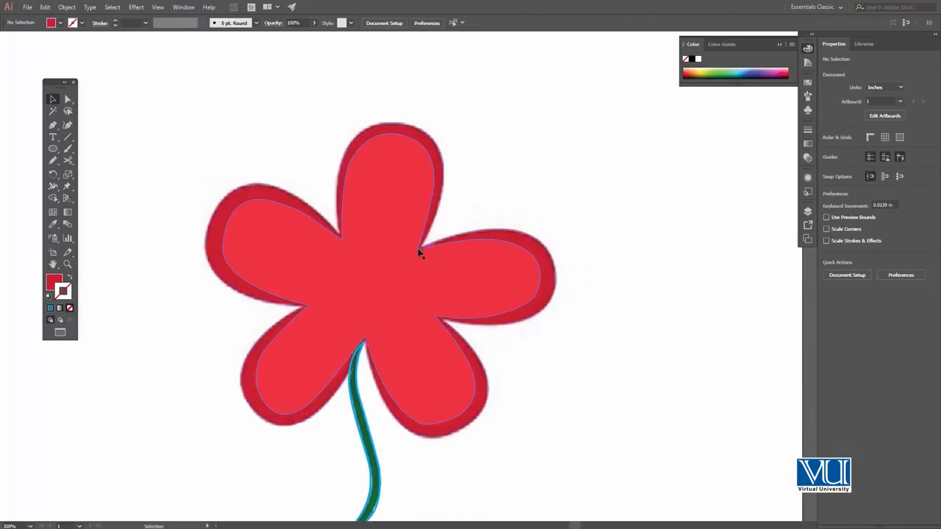
# - Move the bright red inner petal shape about 2.23 in to the right to uncover the centre circles
pyautogui.click(405, 271)
pyautogui.keyDown('shift'); pyautogui.click(384, 306); pyautogui.keyUp('shift')
pyautogui.click(377, 286)
pyautogui.moveTo(377, 287); pyautogui.dragTo(613, 286)
# - Bring the yellow and orange centre circles to the front and return the inner petal shape to its place on the flower
pyautogui.click(360, 267)
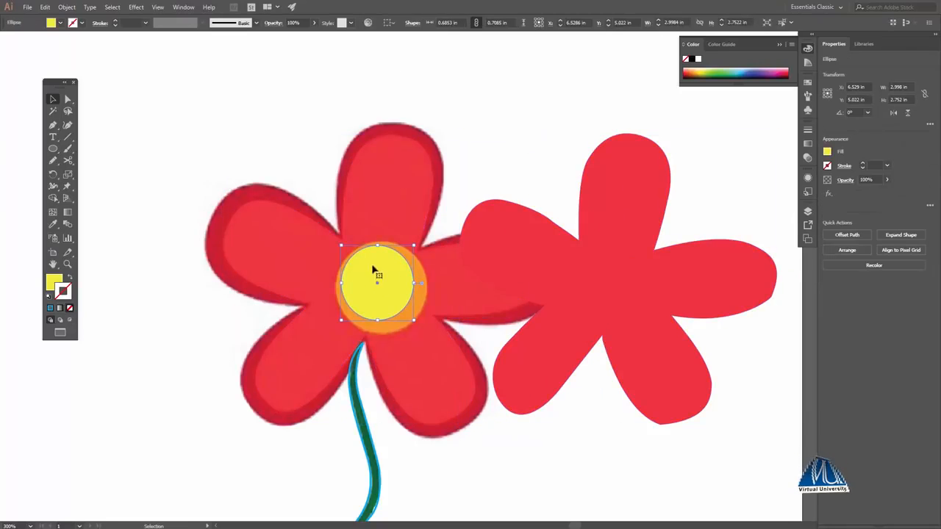
pyautogui.rightClick(423, 280)
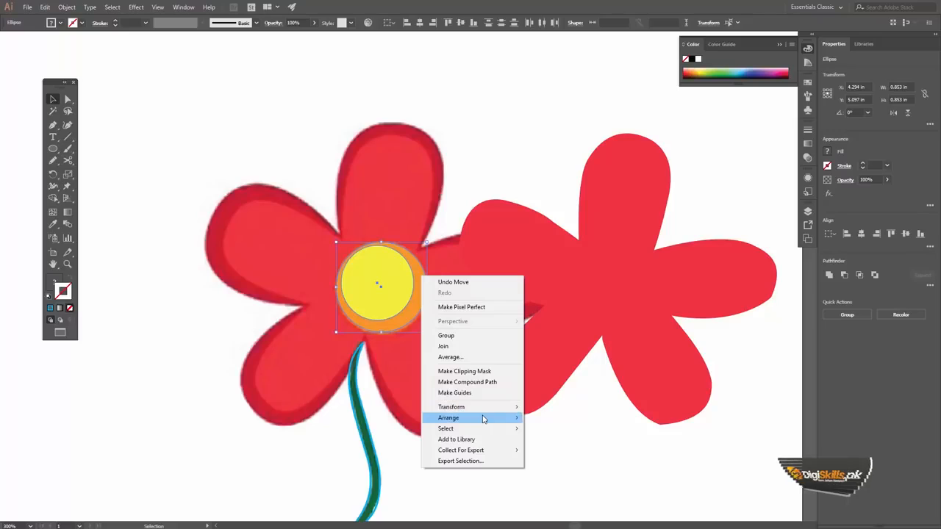
pyautogui.moveTo(478, 417)
pyautogui.click(555, 418)
pyautogui.click(630, 275)
pyautogui.moveTo(631, 275); pyautogui.dragTo(390, 273)
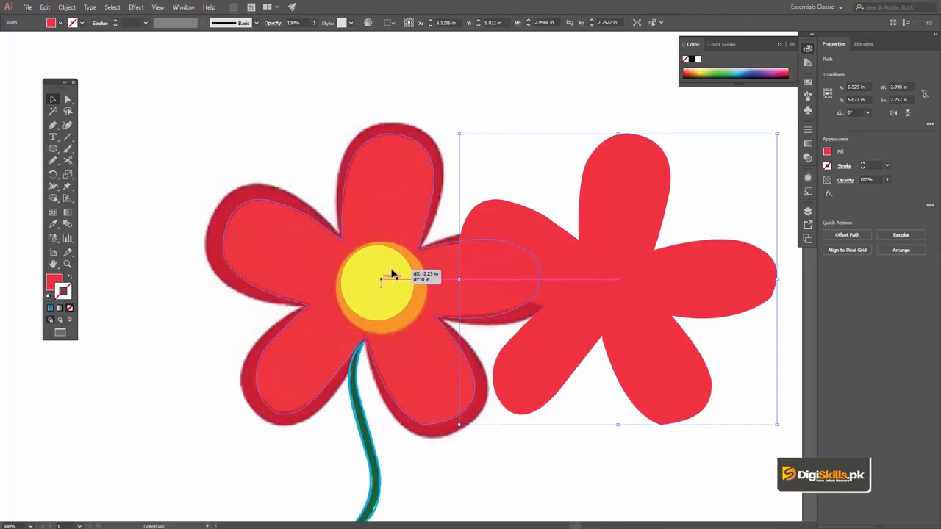
# - Fill the stem outline with the dark green sampled from the reference image's stem
pyautogui.moveTo(376, 390); pyautogui.dragTo(407, 306)
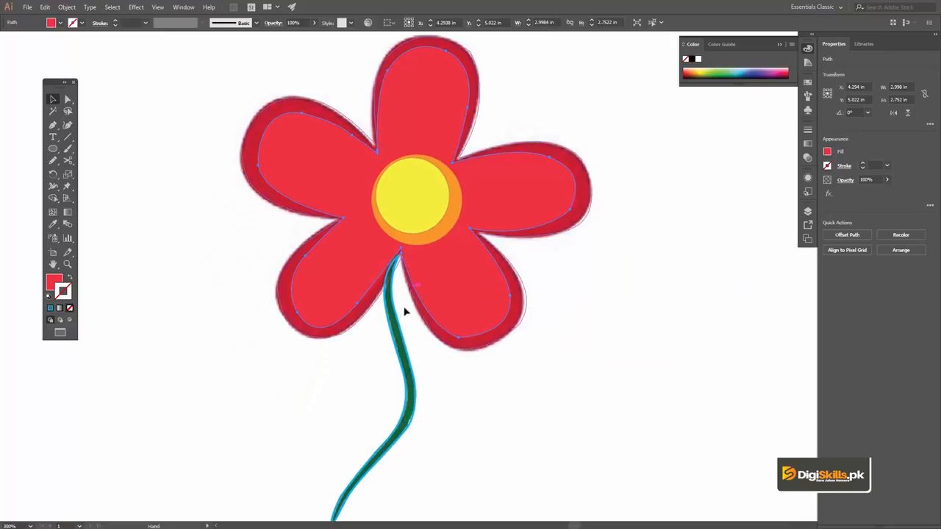
pyautogui.click(391, 315)
pyautogui.click(53, 225)
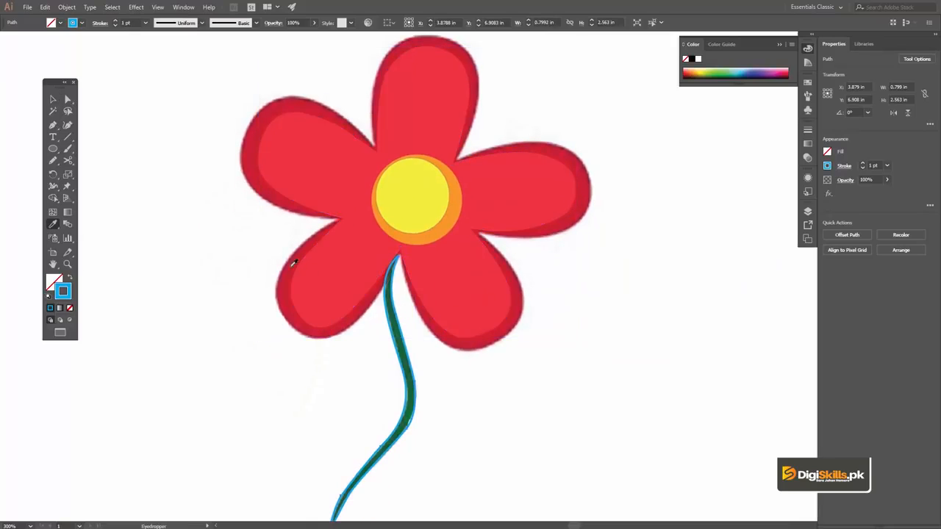
pyautogui.click(397, 335)
# - Resample a red from the reference image's petal border for the outer petal shape and deselect it
pyautogui.press('z')
pyautogui.keyDown('alt'); pyautogui.click(431, 285); pyautogui.keyUp('alt')
pyautogui.keyDown('alt'); pyautogui.click(431, 285); pyautogui.keyUp('alt')
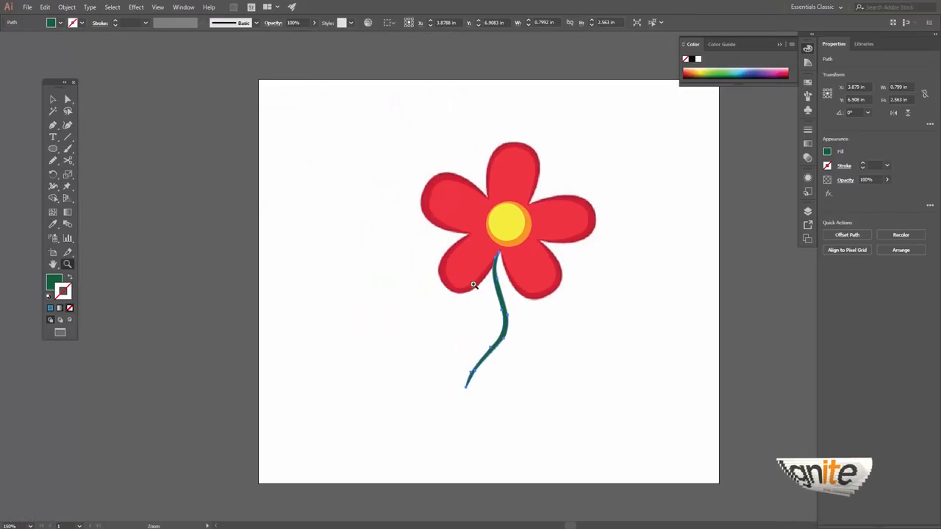
pyautogui.click(501, 252)
pyautogui.press('v')
pyautogui.moveTo(503, 250); pyautogui.dragTo(451, 261)
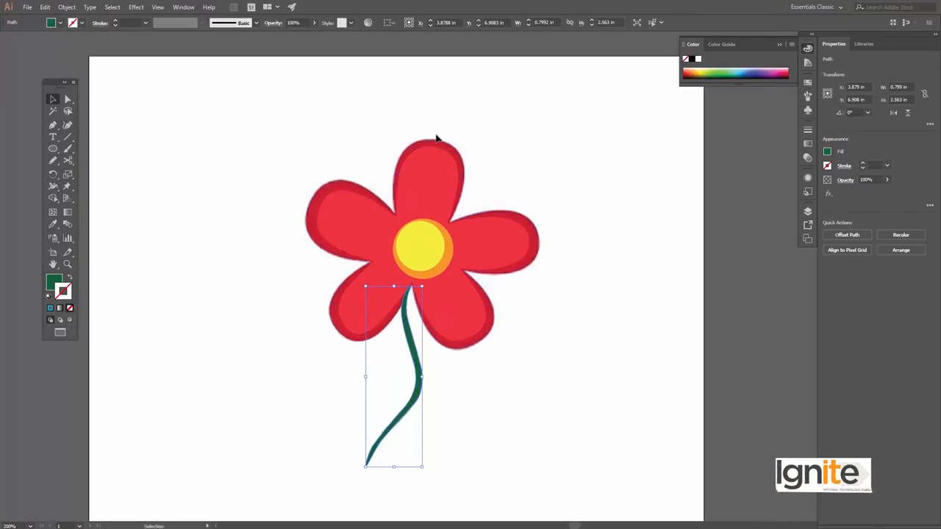
pyautogui.click(437, 143)
pyautogui.click(53, 225)
pyautogui.click(316, 198)
pyautogui.press('v')
pyautogui.click(376, 88)
# - Refill the outer petal shape with a darker red sampled from the reference petal border and deselect it
pyautogui.moveTo(508, 231); pyautogui.dragTo(485, 214)
pyautogui.press('z')
pyautogui.click(423, 256)
pyautogui.click(423, 256)
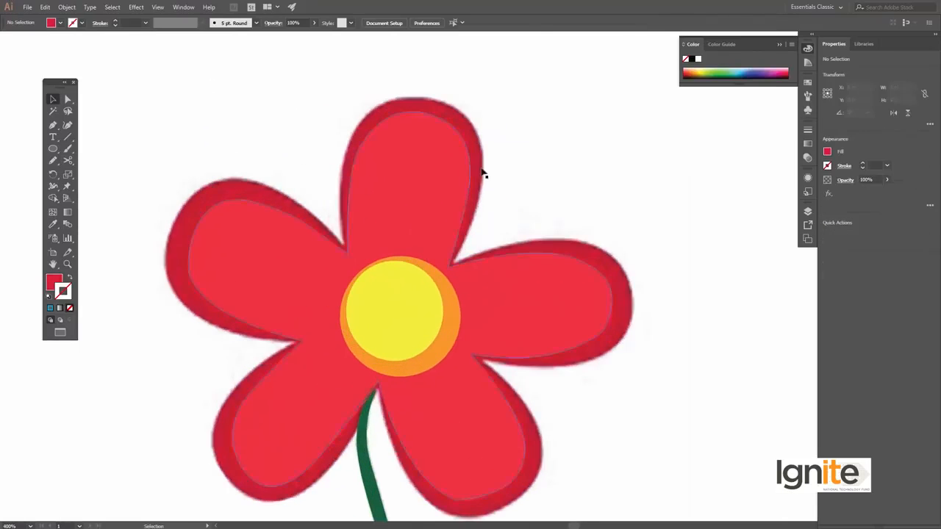
pyautogui.press('v')
pyautogui.click(481, 136)
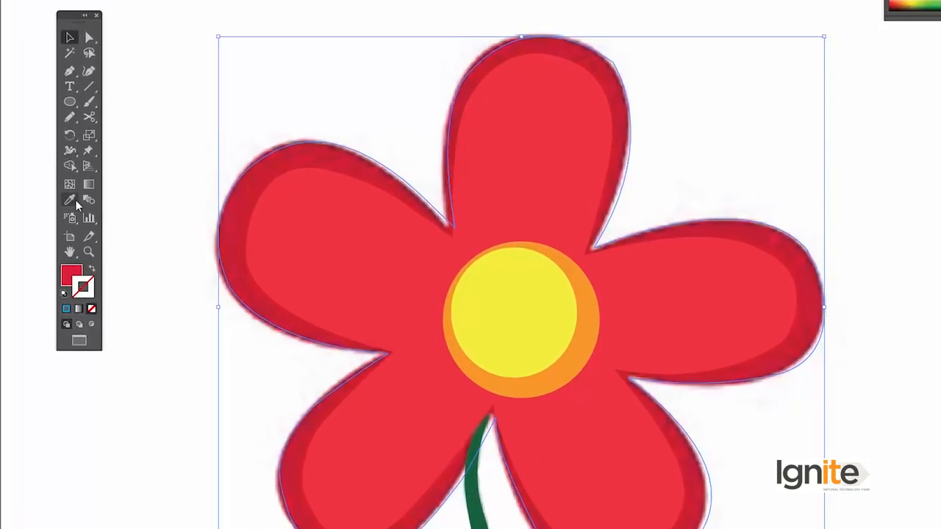
pyautogui.click(73, 200)
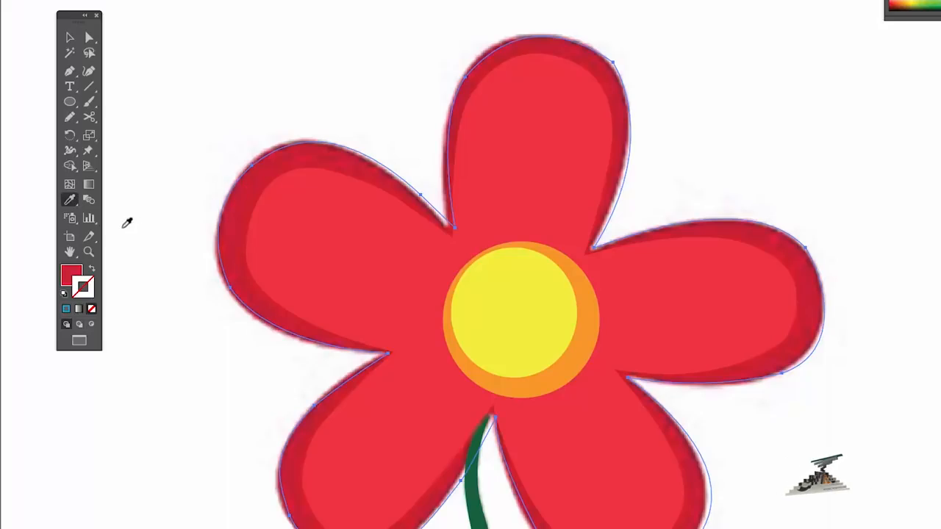
pyautogui.click(64, 277)
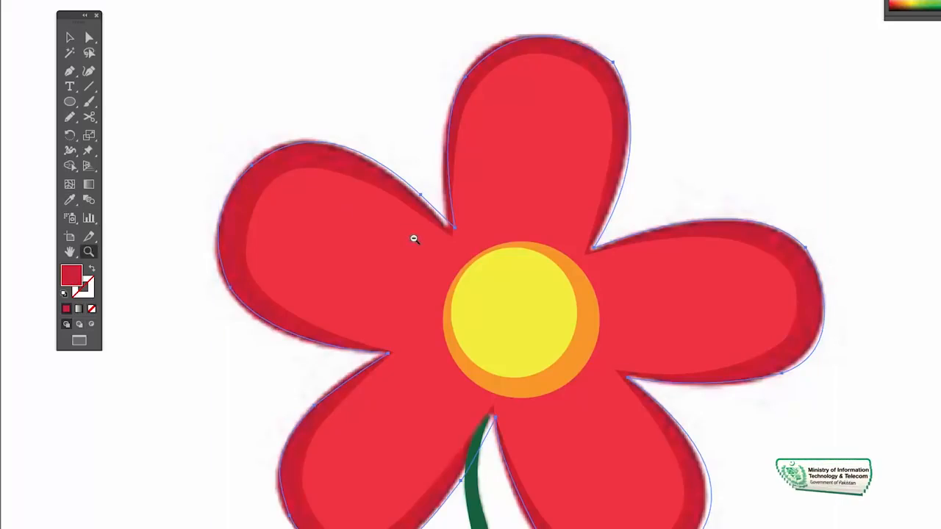
pyautogui.keyDown('ctrl'); pyautogui.keyDown('alt'); pyautogui.click(414, 240); pyautogui.keyUp('alt'); pyautogui.keyUp('ctrl')
pyautogui.keyDown('ctrl'); pyautogui.keyDown('alt'); pyautogui.click(575, 343); pyautogui.keyUp('alt'); pyautogui.keyUp('ctrl')
pyautogui.moveTo(637, 320); pyautogui.dragTo(518, 311)
pyautogui.moveTo(564, 201); pyautogui.dragTo(558, 138)
pyautogui.click(705, 56)
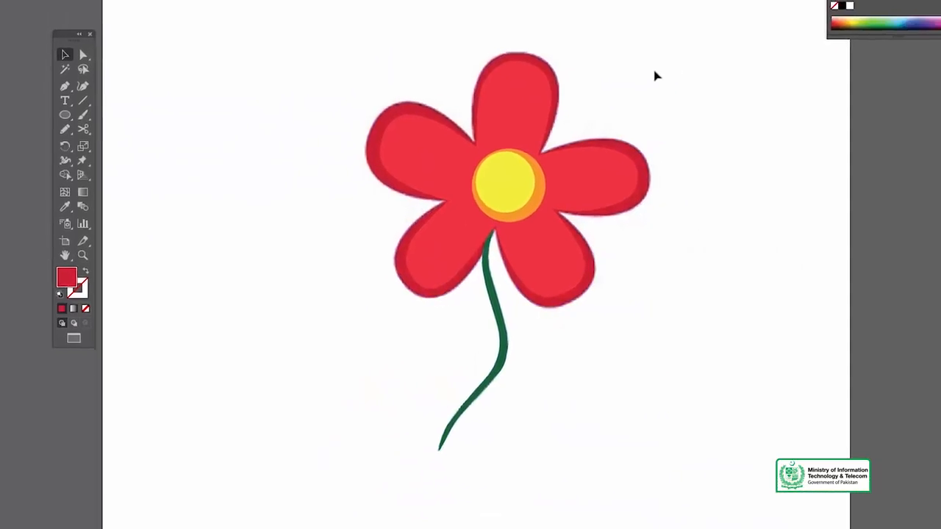